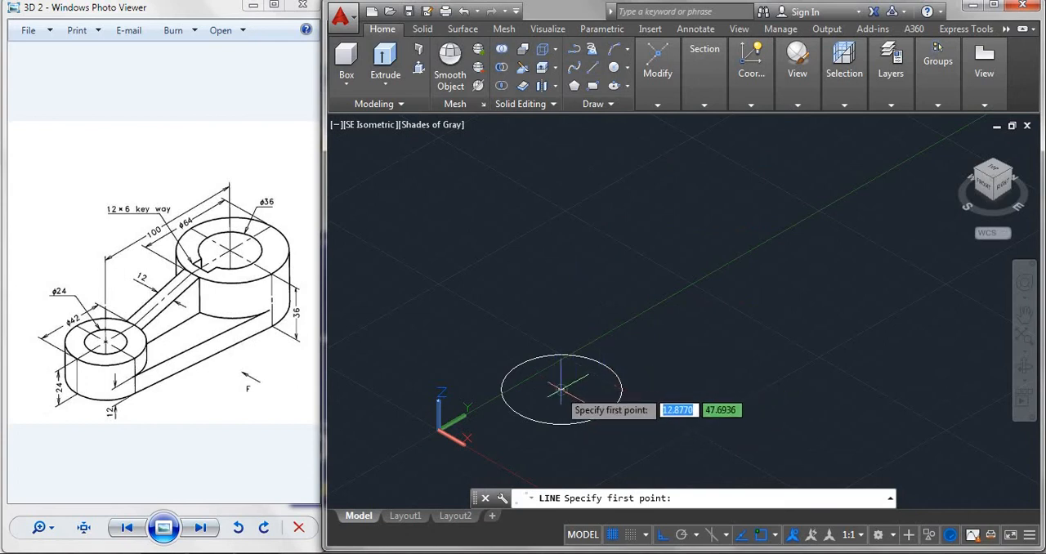
Draw a 100-unit construction line along the Y axis from the centre of the existing circle.
left_click(560, 389)
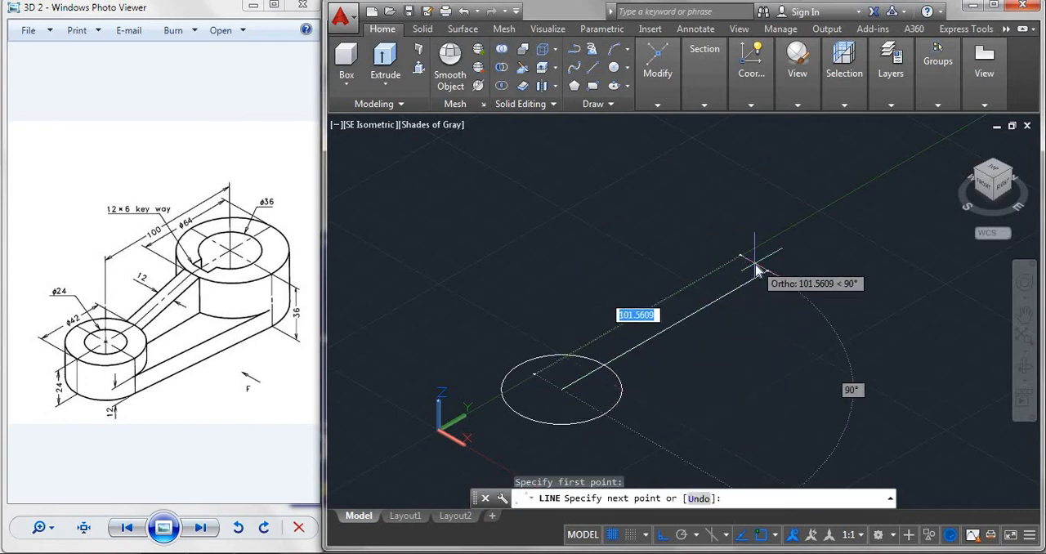
type("100")
key("Return")
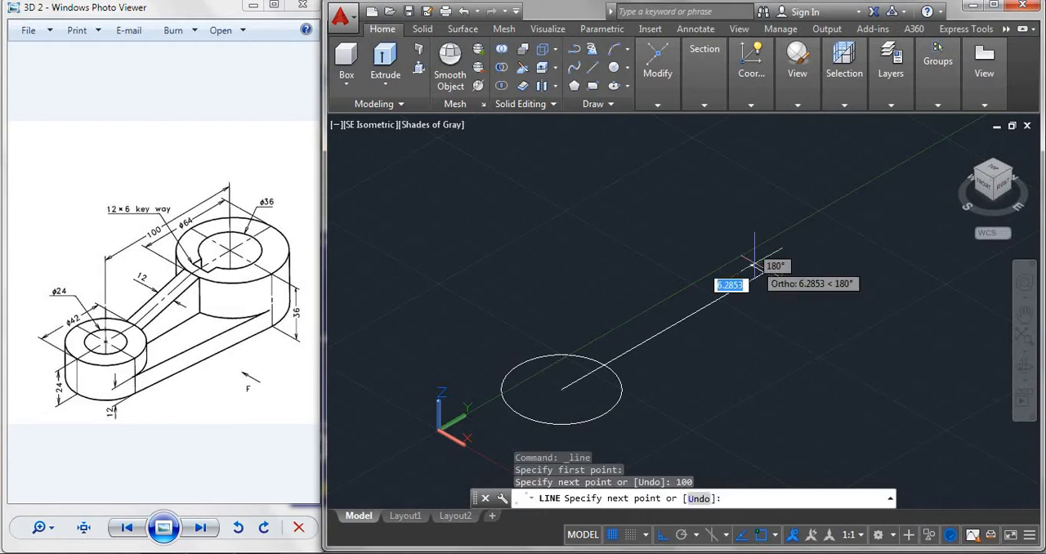
key("Escape")
Draw a circle of radius 32 centred on the construction line's far end, and erase the construction line.
type("c")
key("Return")
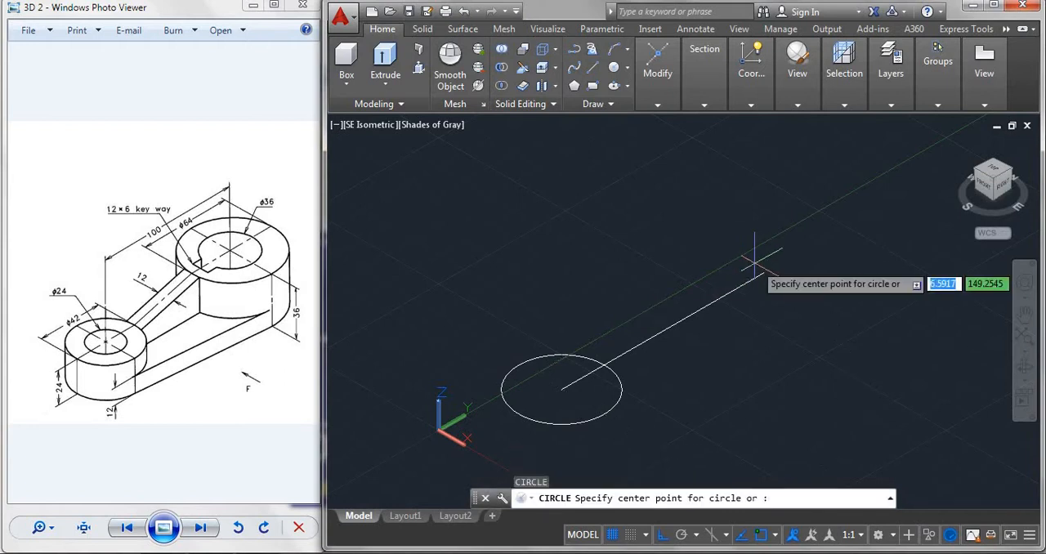
left_click(764, 274)
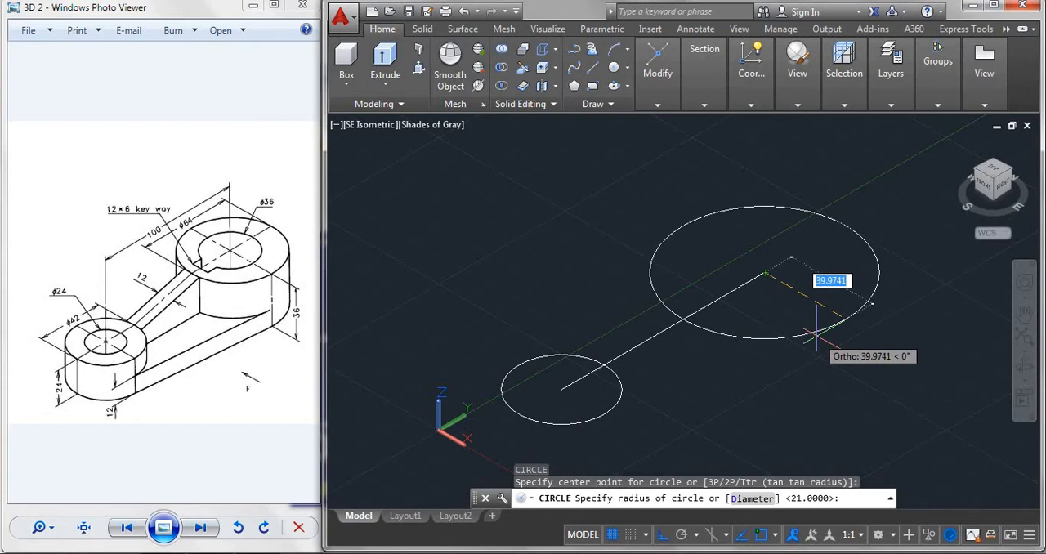
type("32")
key("Return")
key("Escape")
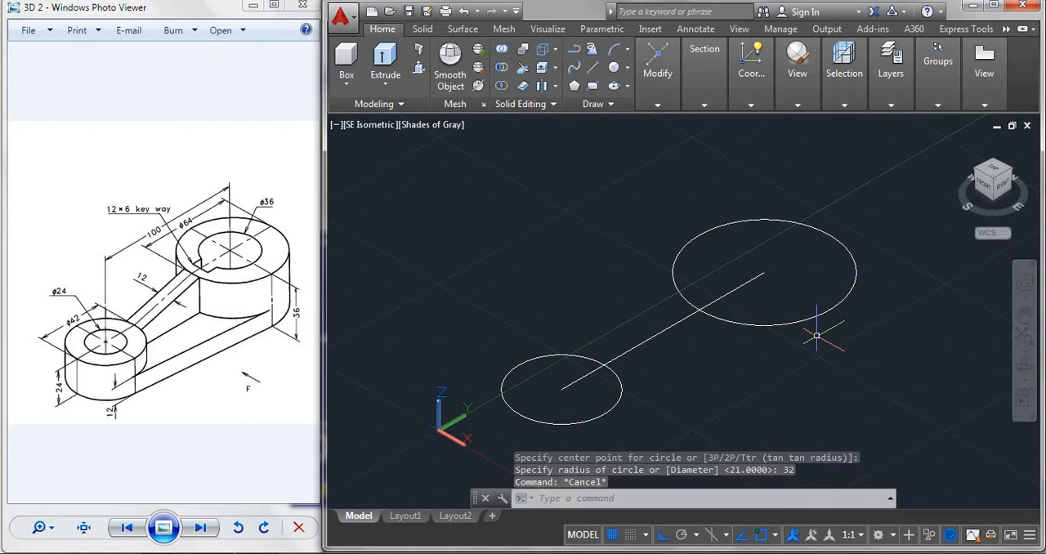
left_click(663, 330)
key("Delete")
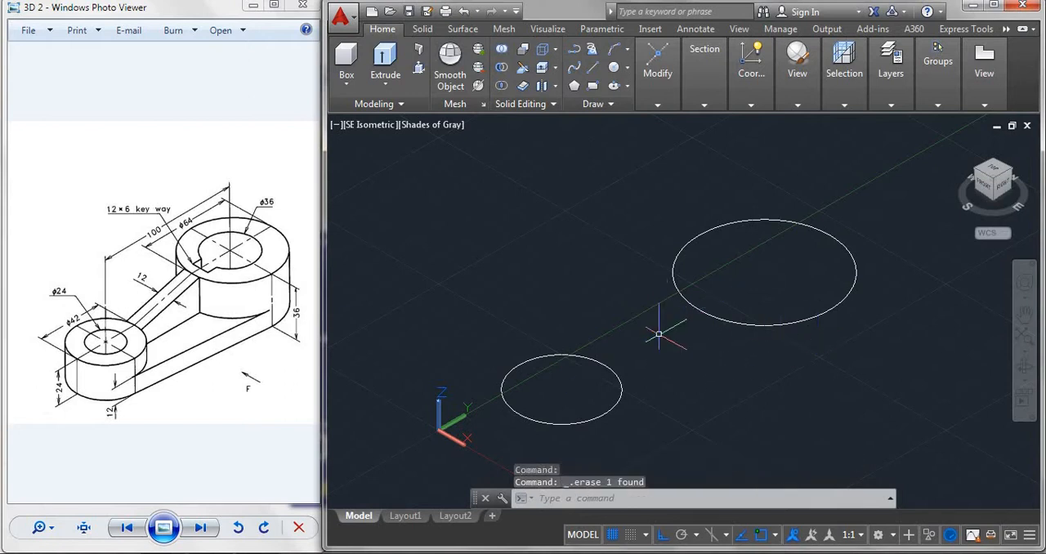
With ortho off, draw a line tangent to both circles along their front side using Tangent snaps.
type("l")
key("Return")
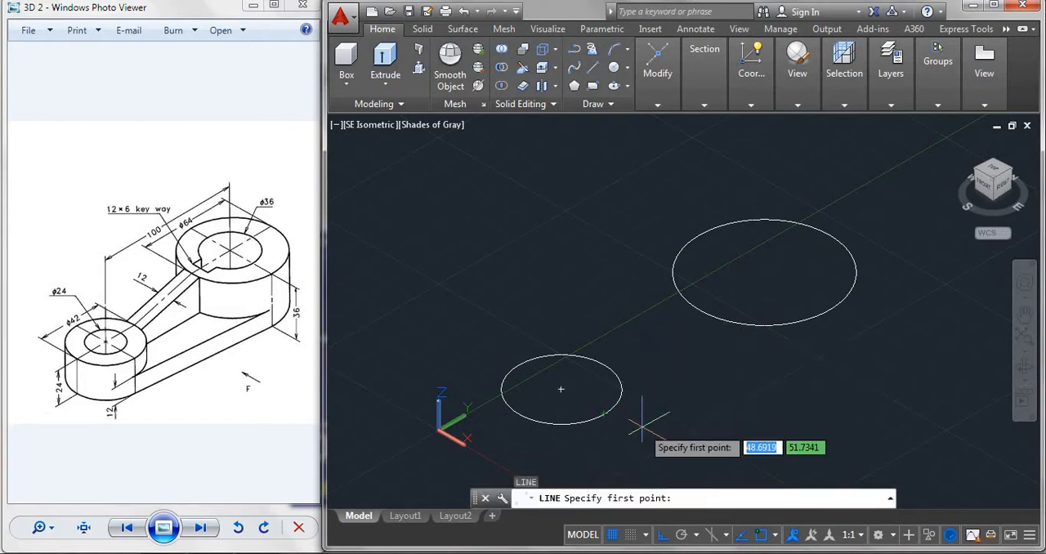
key("F8")
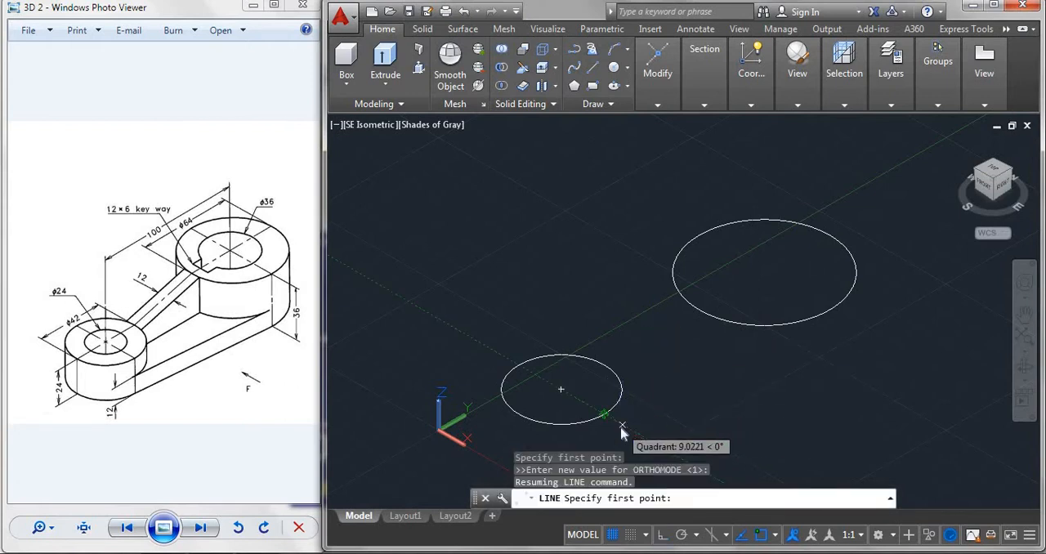
right_click(622, 428, "shift")
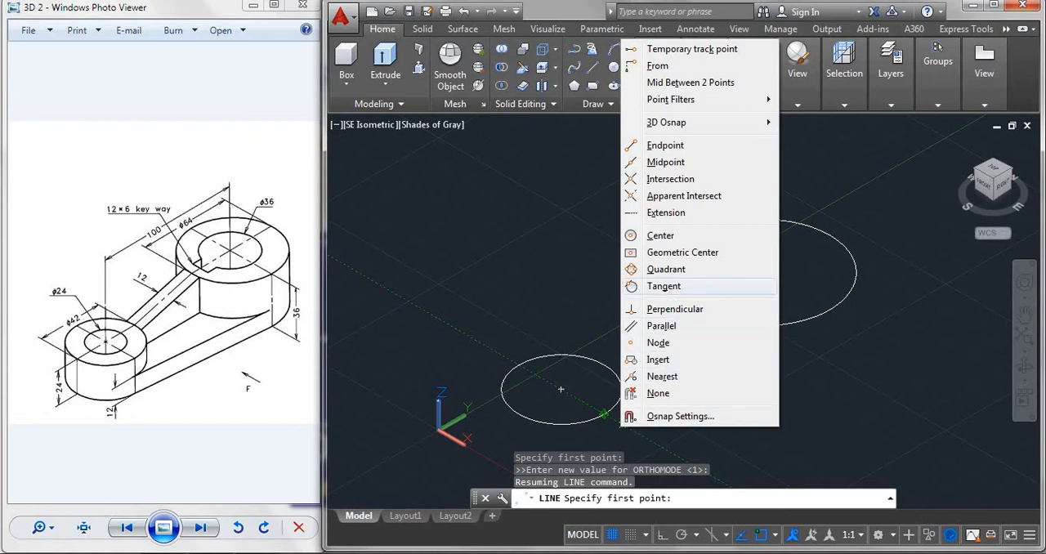
left_click(663, 286)
left_click(637, 414)
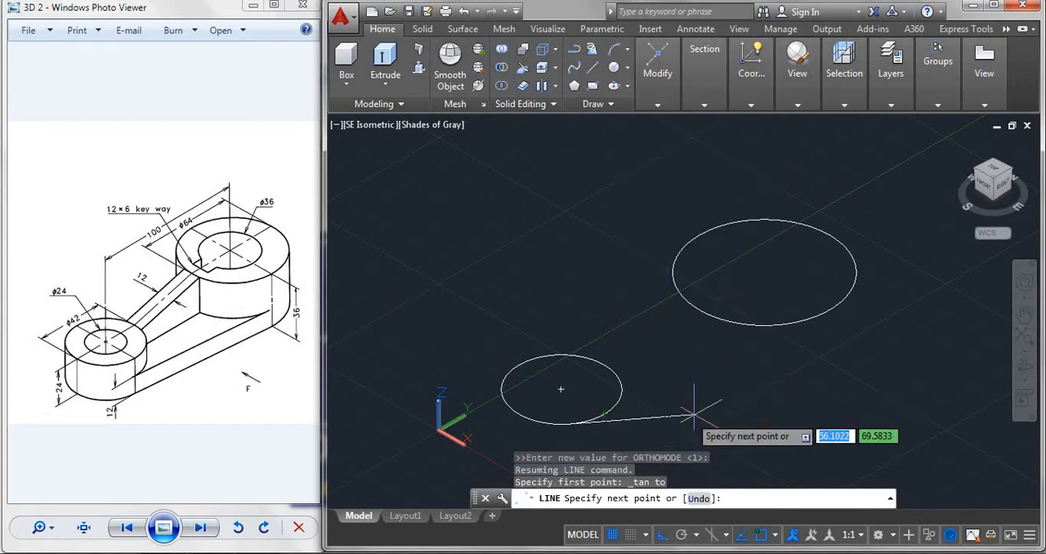
right_click(821, 359, "shift")
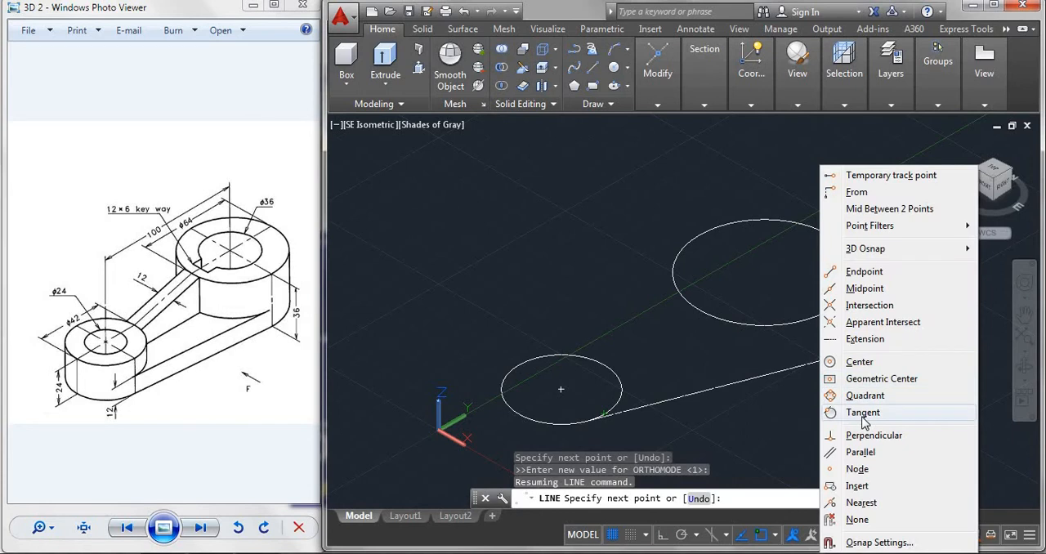
left_click(863, 413)
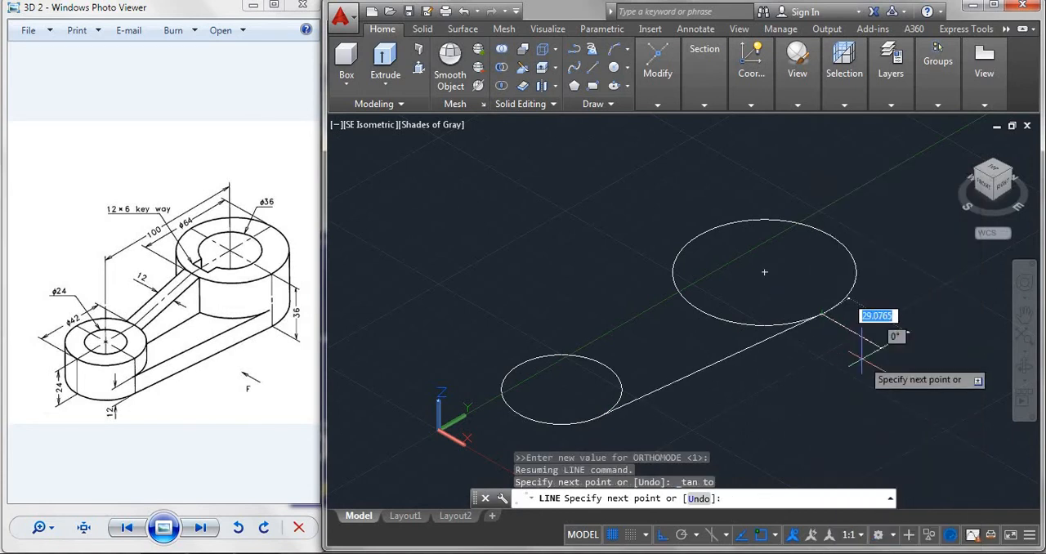
key("Escape")
Draw a second line tangent to both circles along their back side using Tangent snaps.
key("Return")
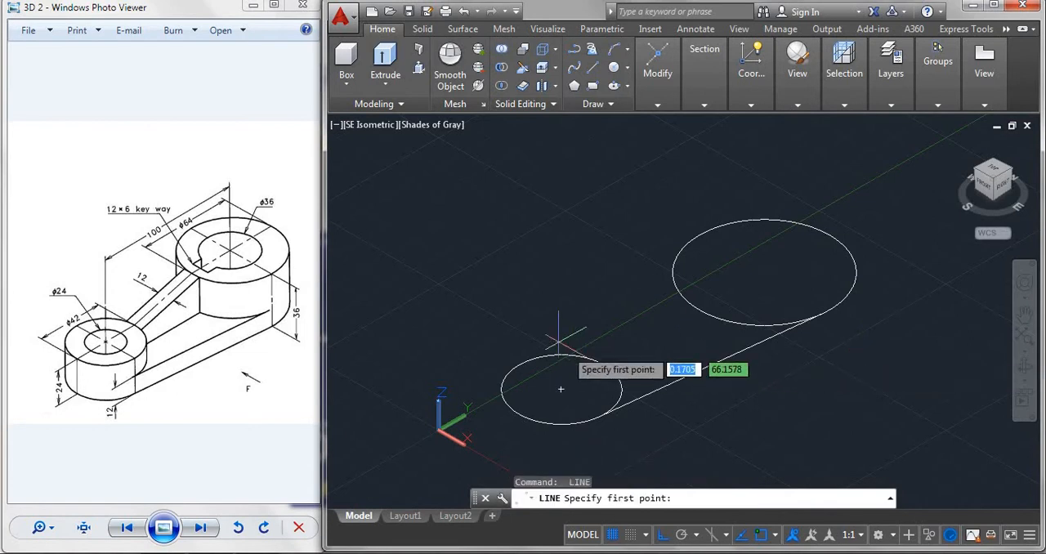
right_click(531, 336, "shift")
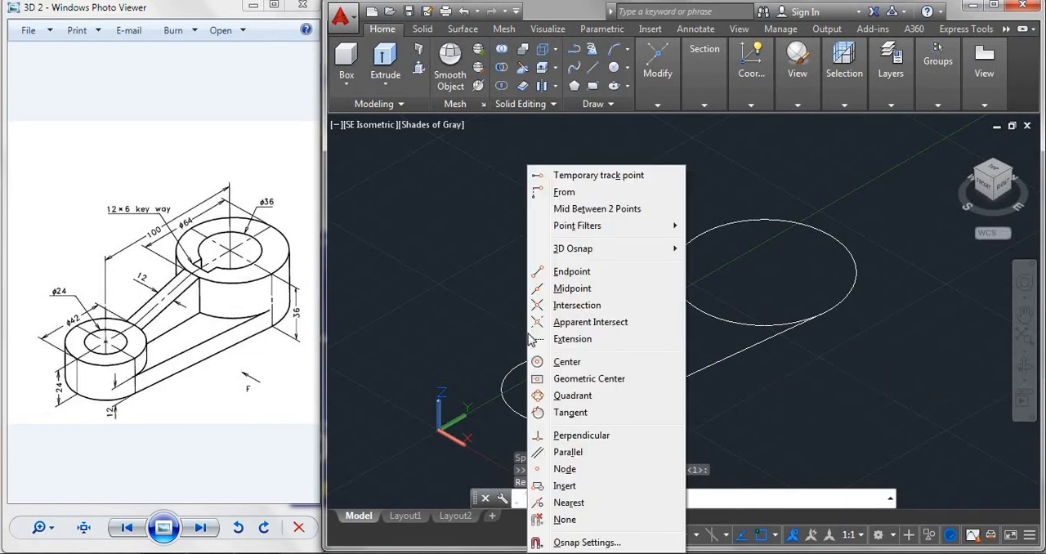
left_click(572, 413)
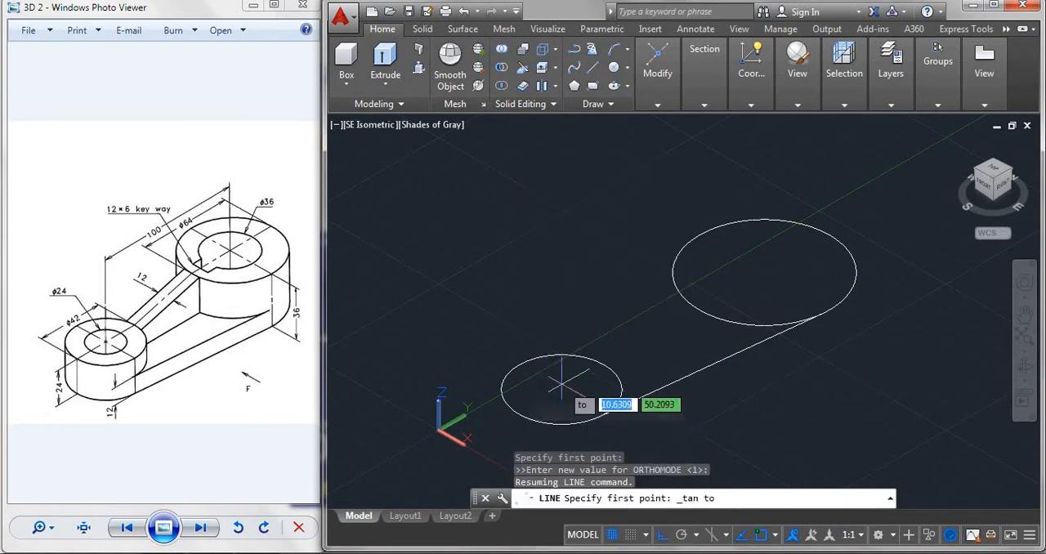
left_click(520, 360)
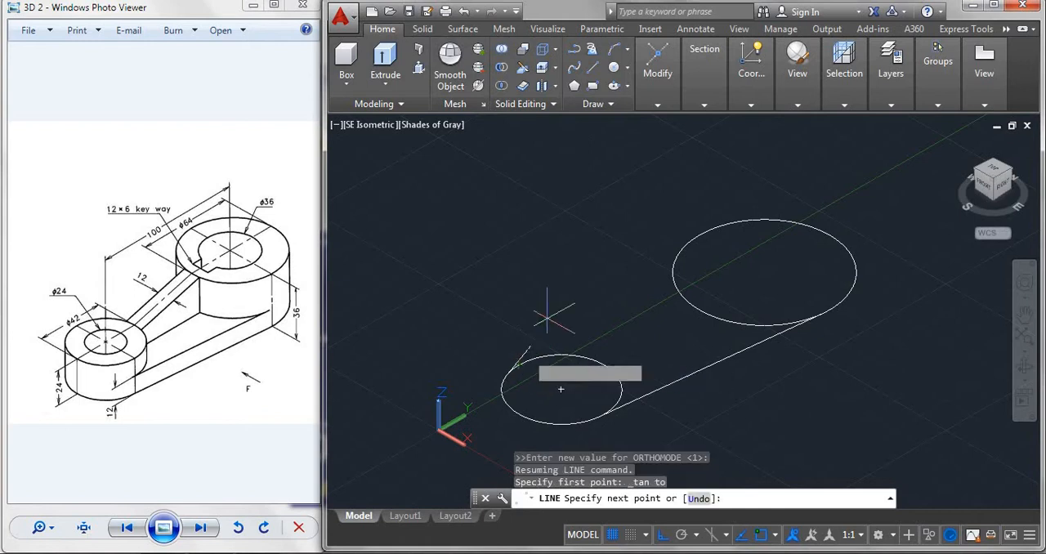
right_click(590, 265, "shift")
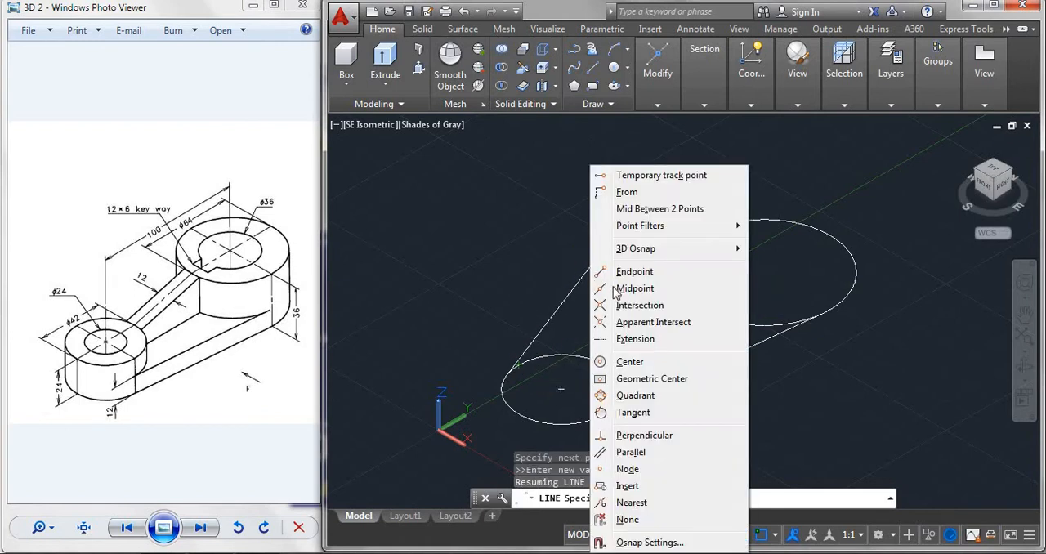
left_click(633, 413)
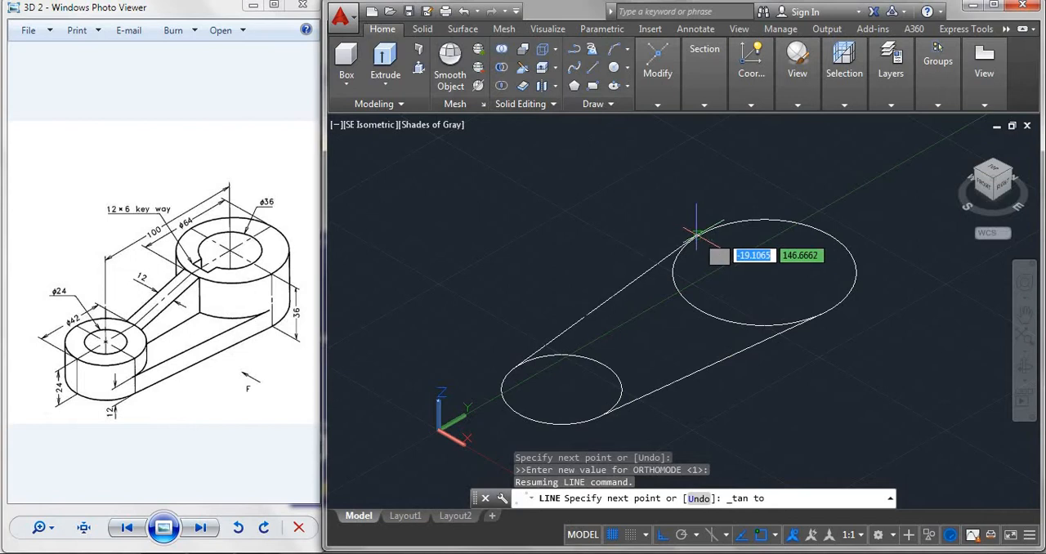
key("Escape")
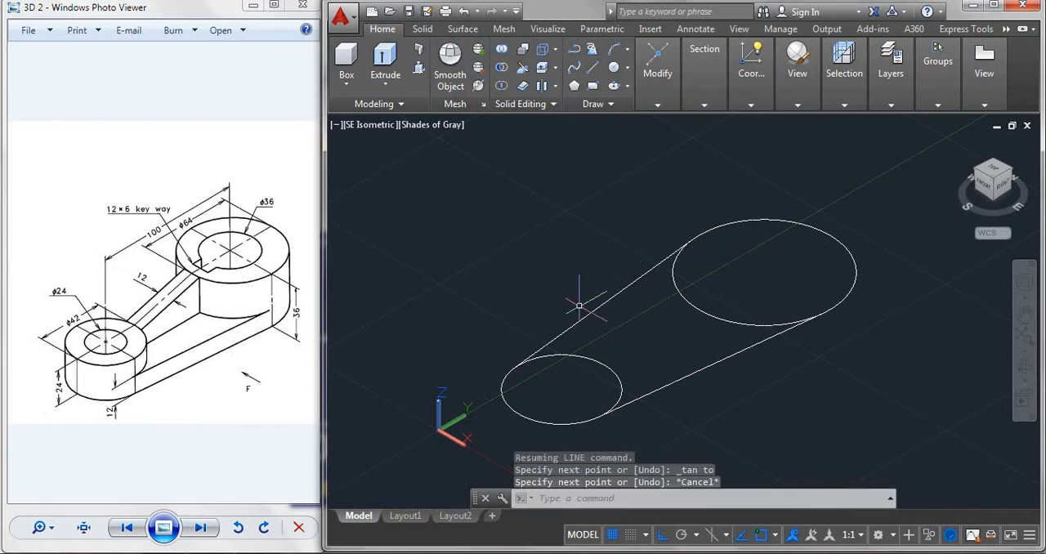
Presspull the large circle upward to a height of 36.
left_click(418, 68)
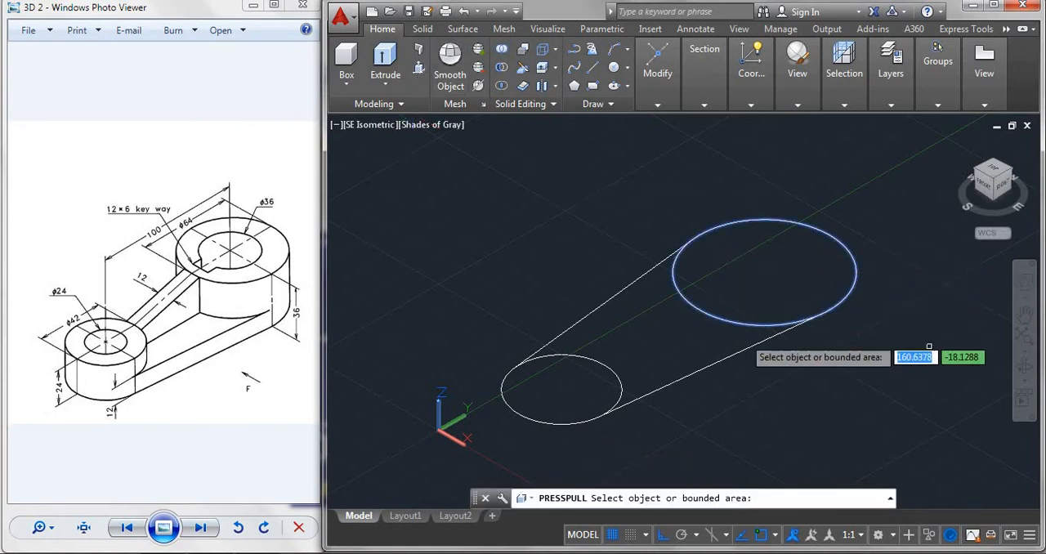
left_click(786, 260)
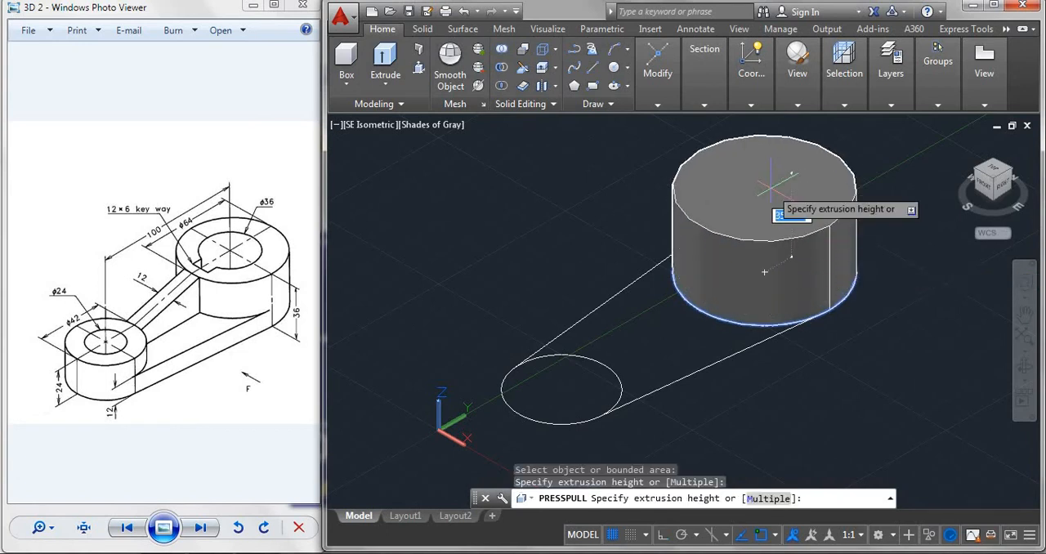
type("36")
key("Return")
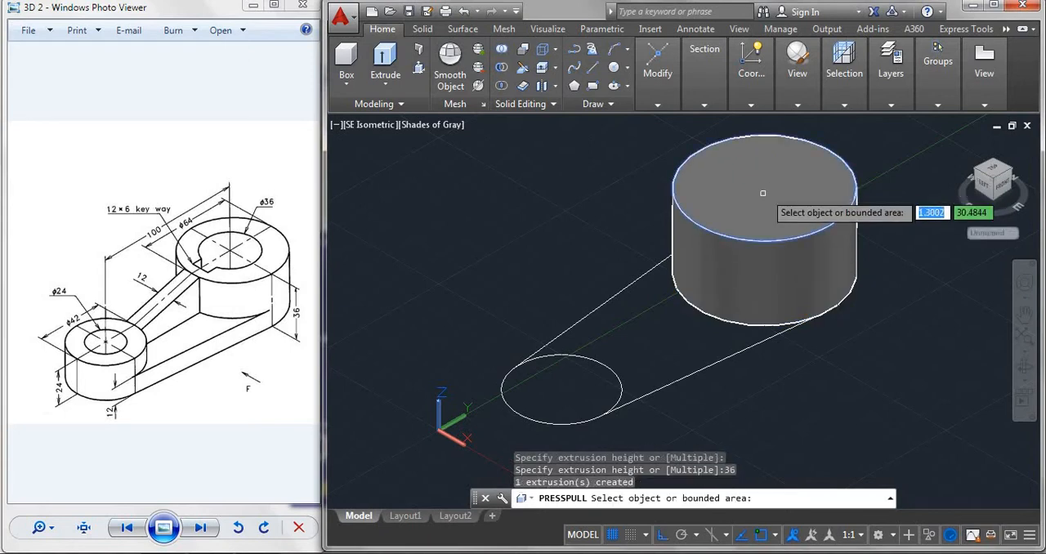
Presspull the small circle upward to a height of 24.
left_click(589, 376)
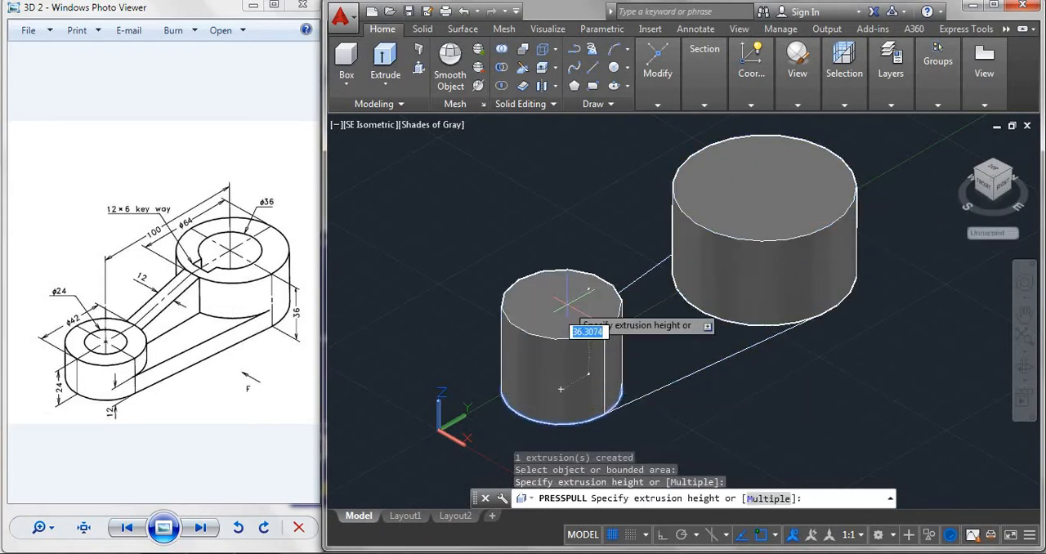
type("24")
key("Return")
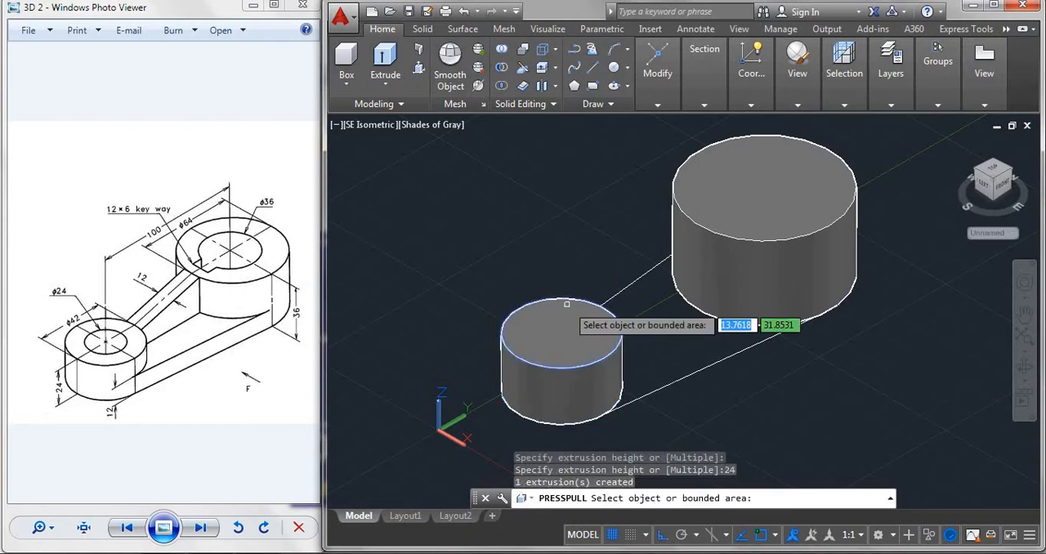
Presspull the web area between the two cylinders and the tangent lines to a height of 12.
left_click(682, 337)
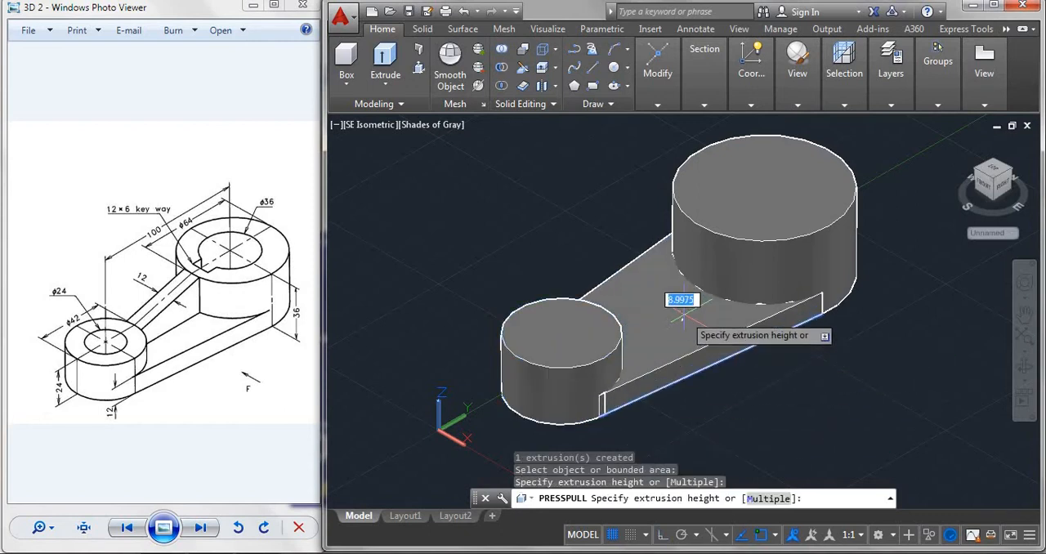
type("12")
key("Return")
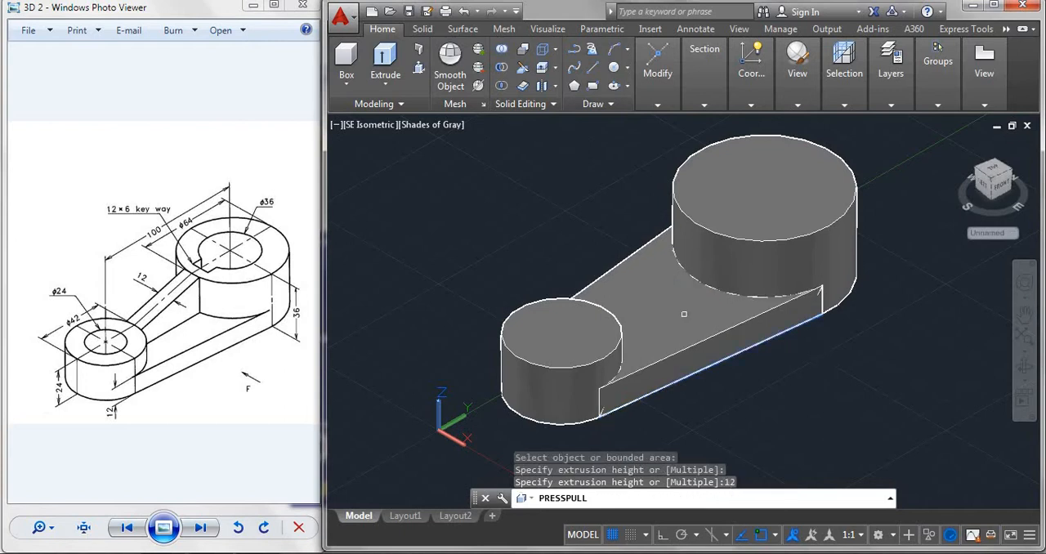
key("Return")
scroll(866, 343, "down", 1)
middle_click_drag(866, 342, 775, 328)
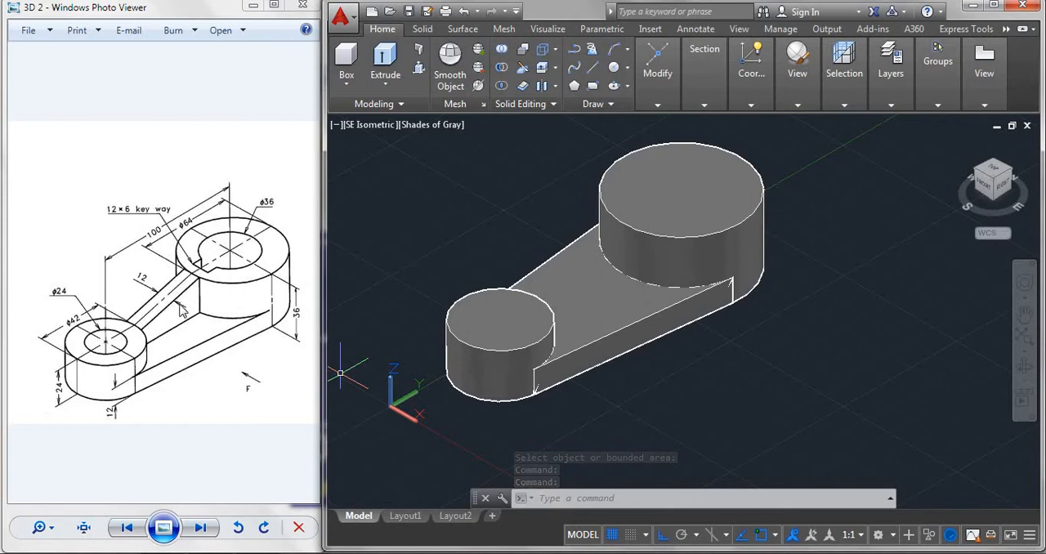
Beside the model, draw a 47-unit line along the Y axis and a 24-unit vertical line up from its end.
middle_click_drag(365, 374, 345, 372)
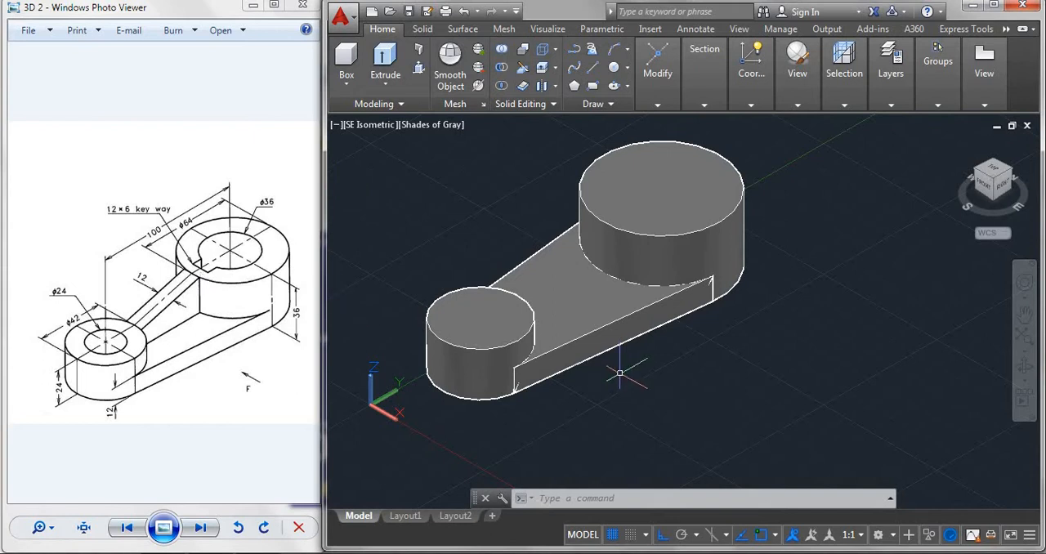
type("l")
key("Return")
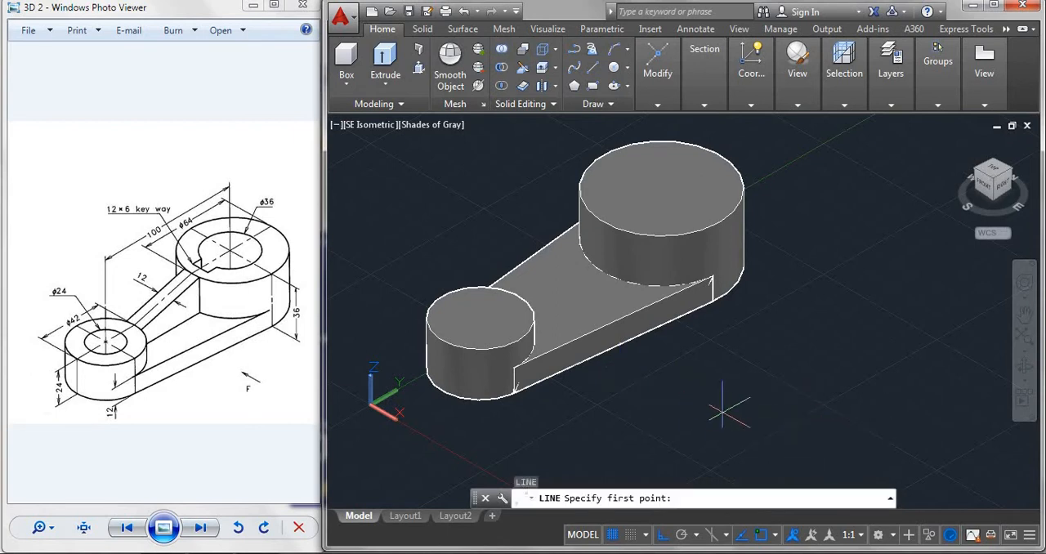
left_click(818, 424)
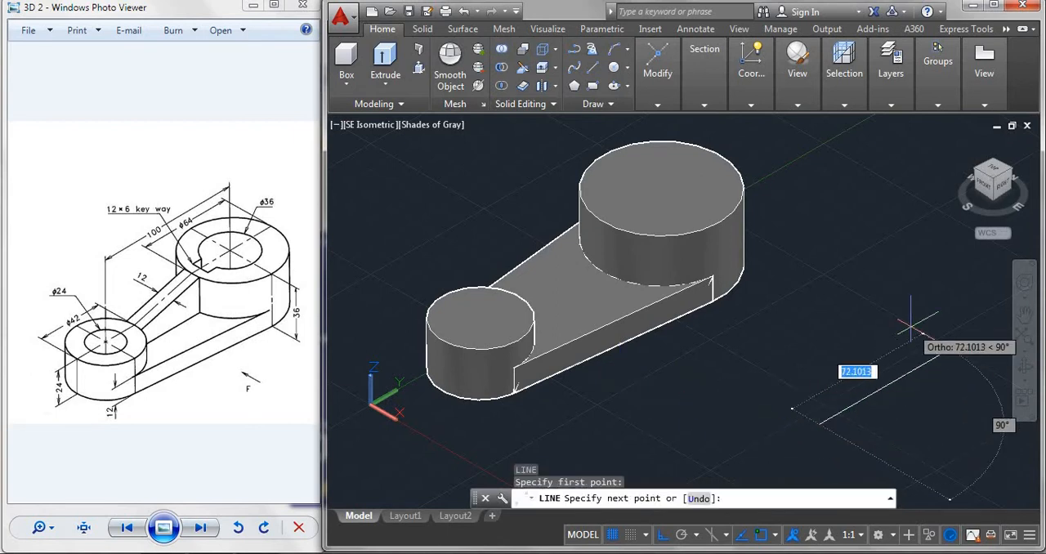
type("47")
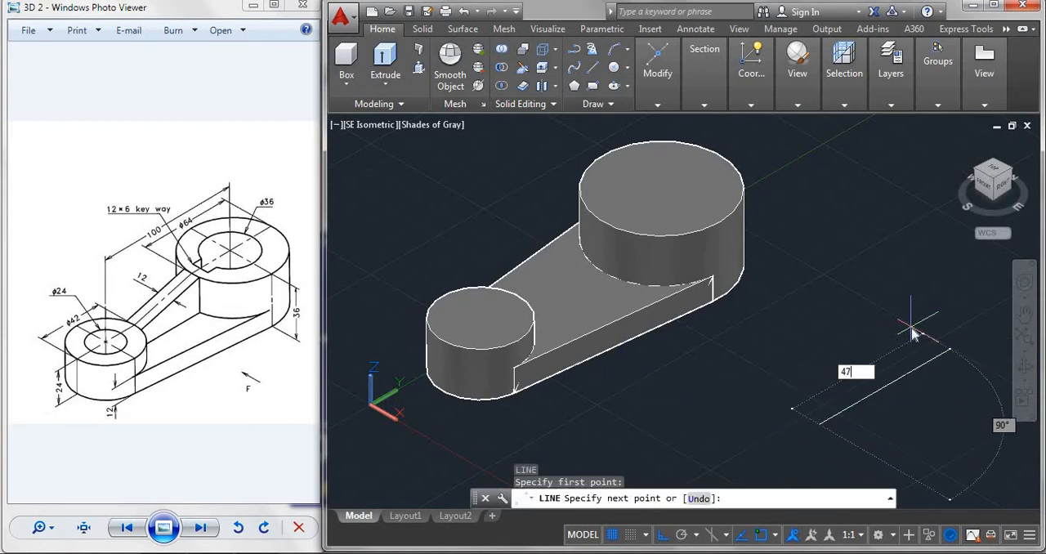
key("Return")
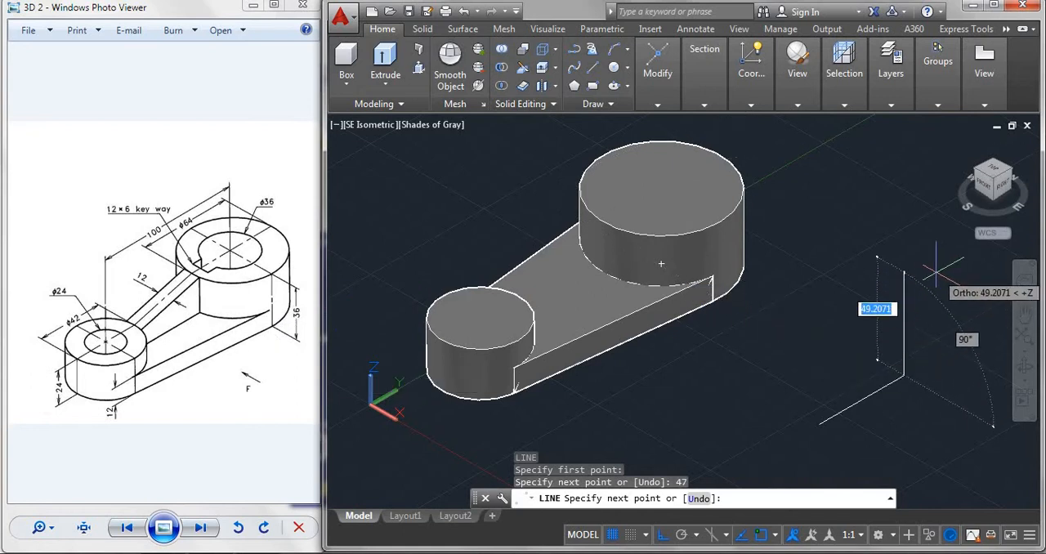
type("2")
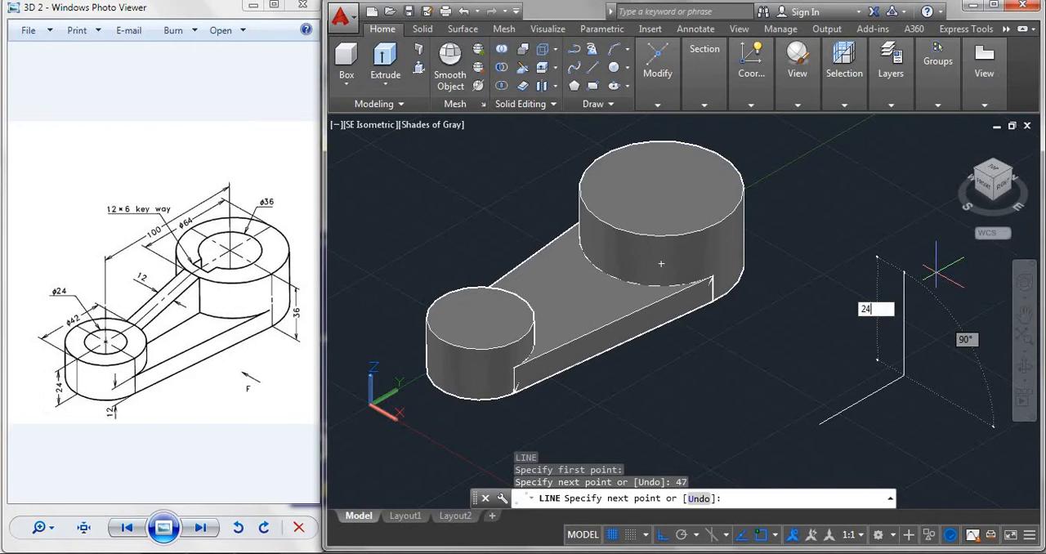
type("4")
key("Return")
key("Escape")
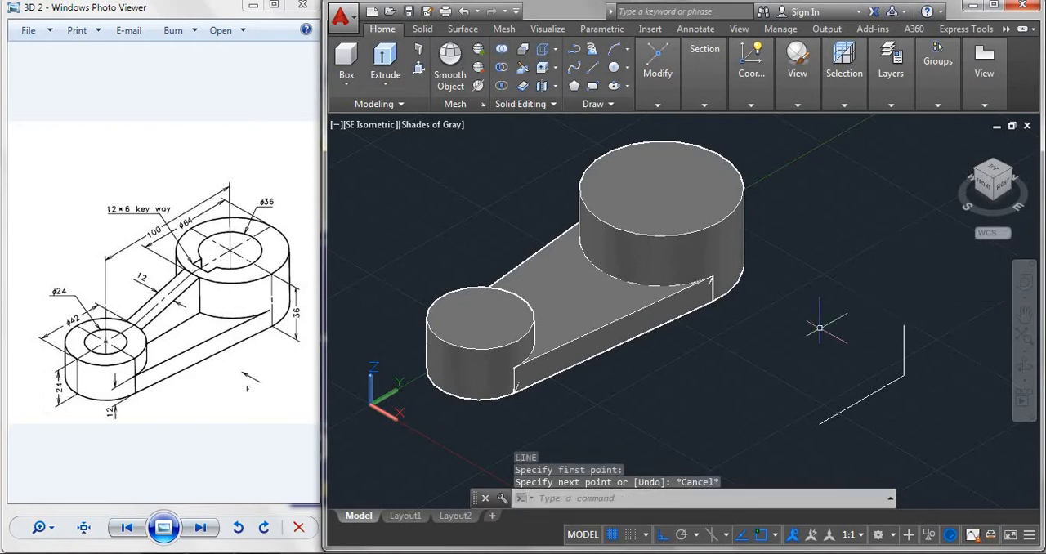
Close the rib profile with a 12-unit vertical line at the open end and a sloping line, Ortho off, to the 24-unit line's upper end.
type("l")
key("Return")
left_click(819, 425)
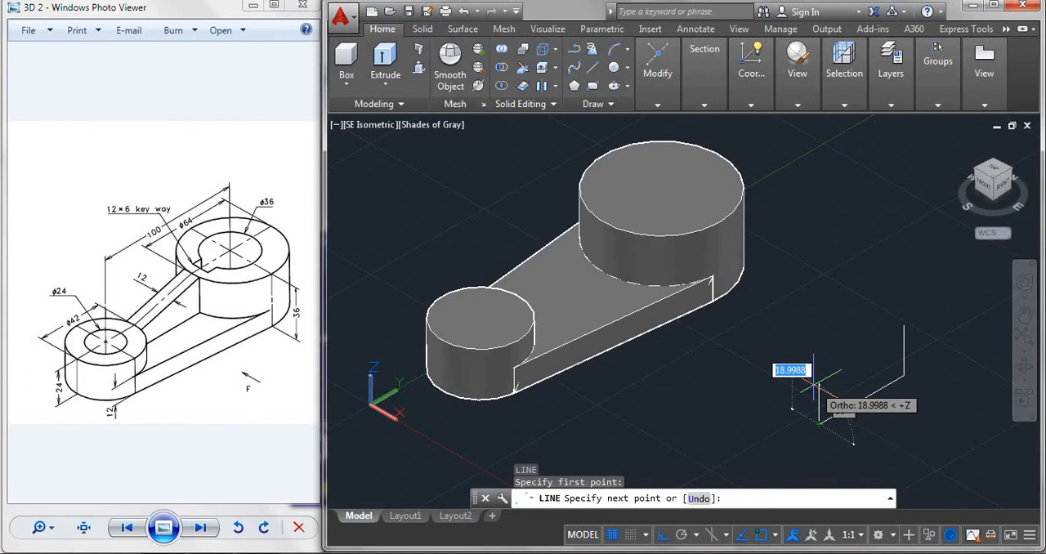
type("12")
key("Return")
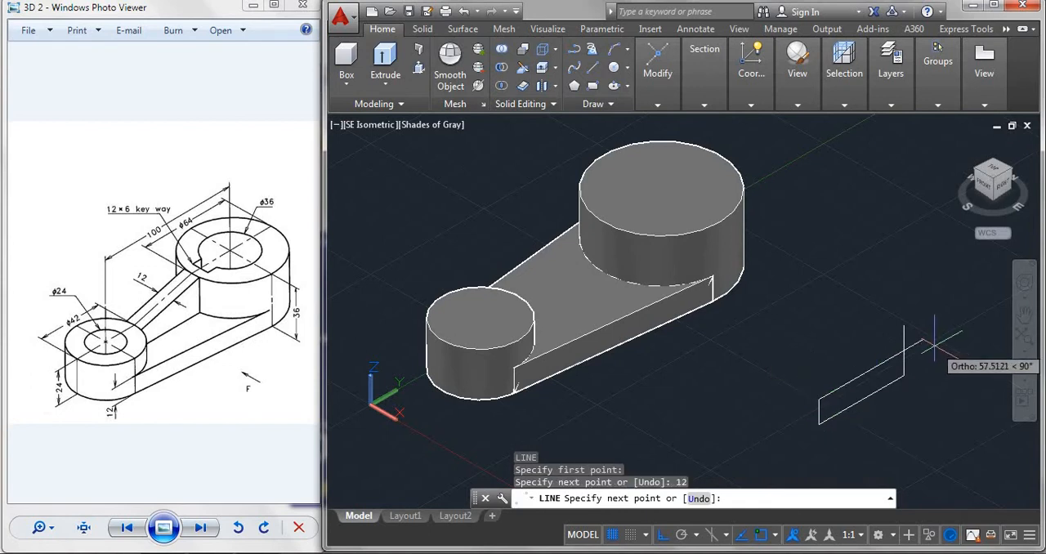
key("F8")
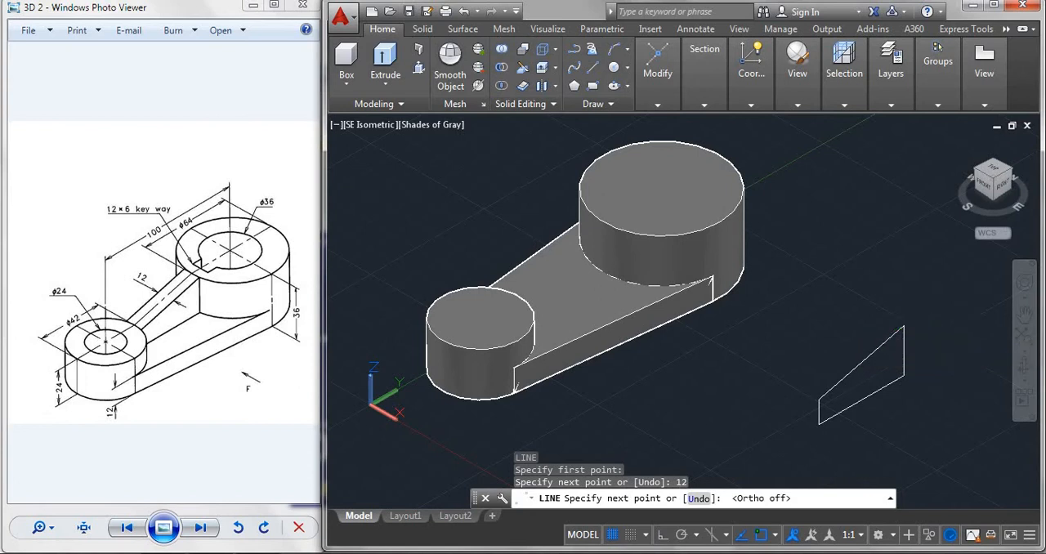
left_click(904, 326)
key("Escape")
key("ctrl+shift+e")
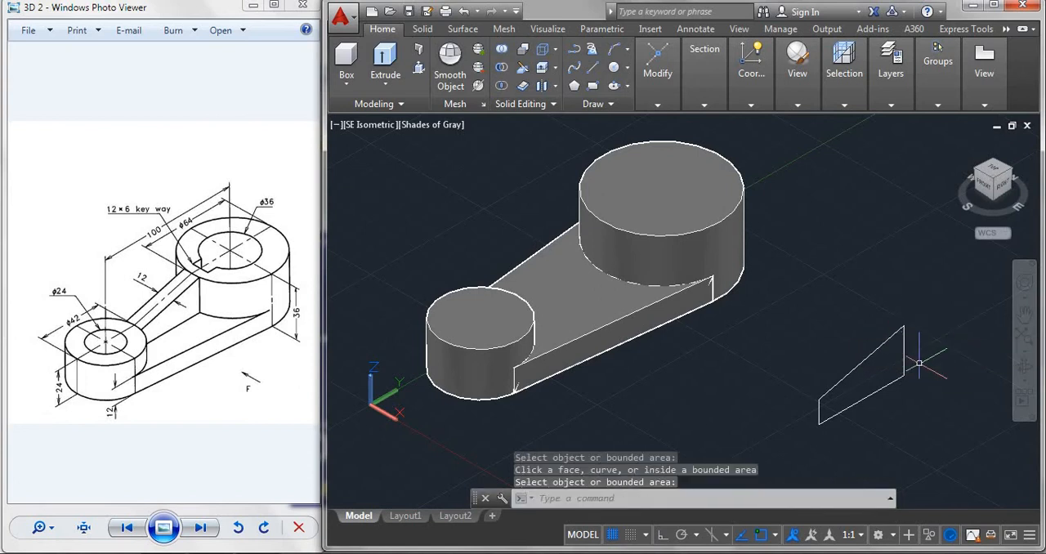
Join the four lines of the rib profile into one polyline.
type("J")
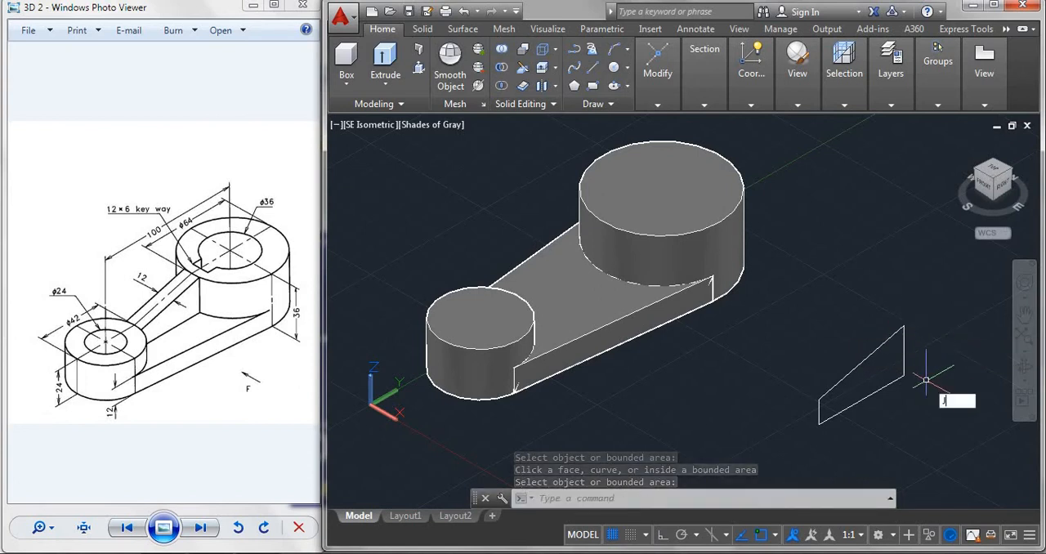
type("OIN")
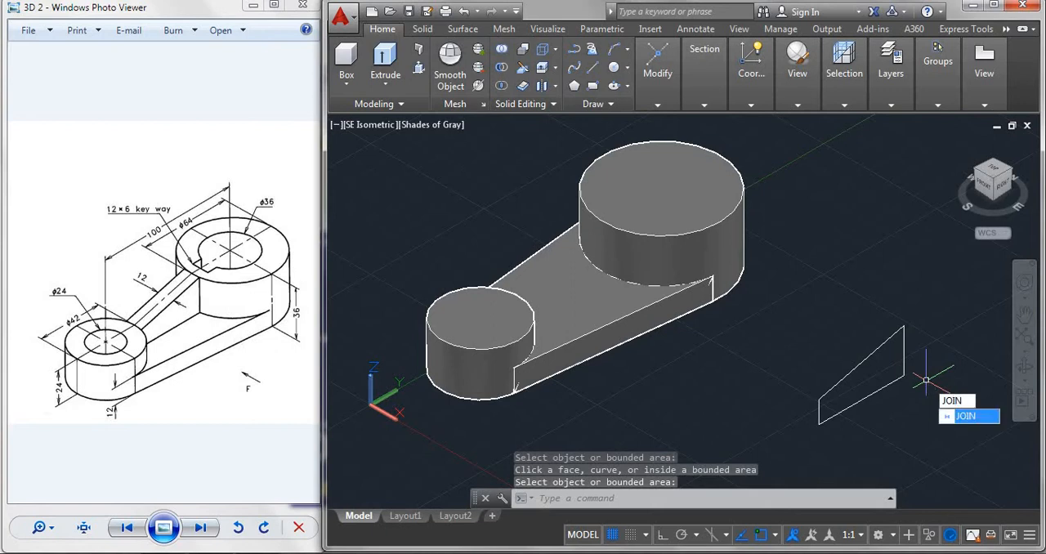
key("Return")
left_click(818, 280)
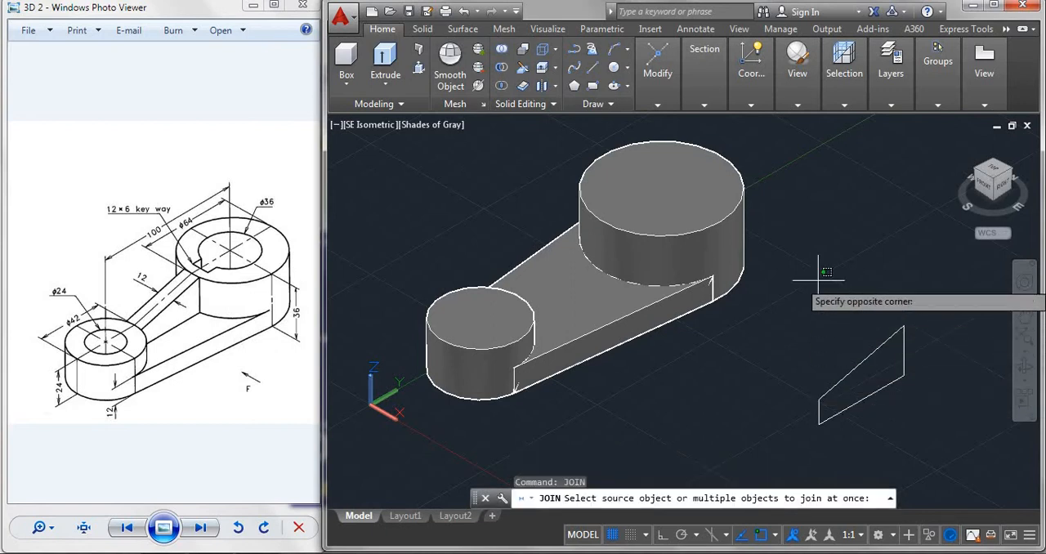
left_click(919, 419)
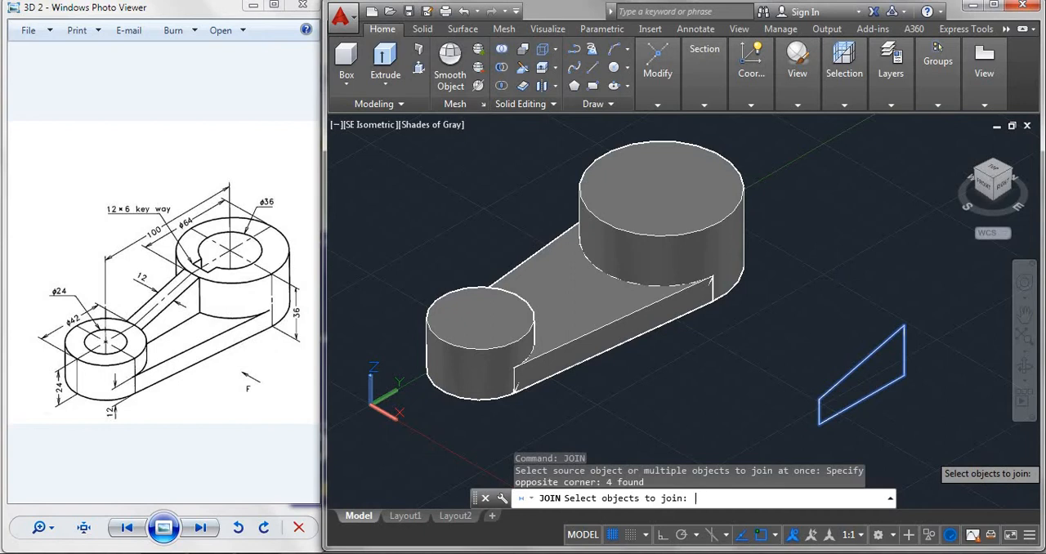
key("Return")
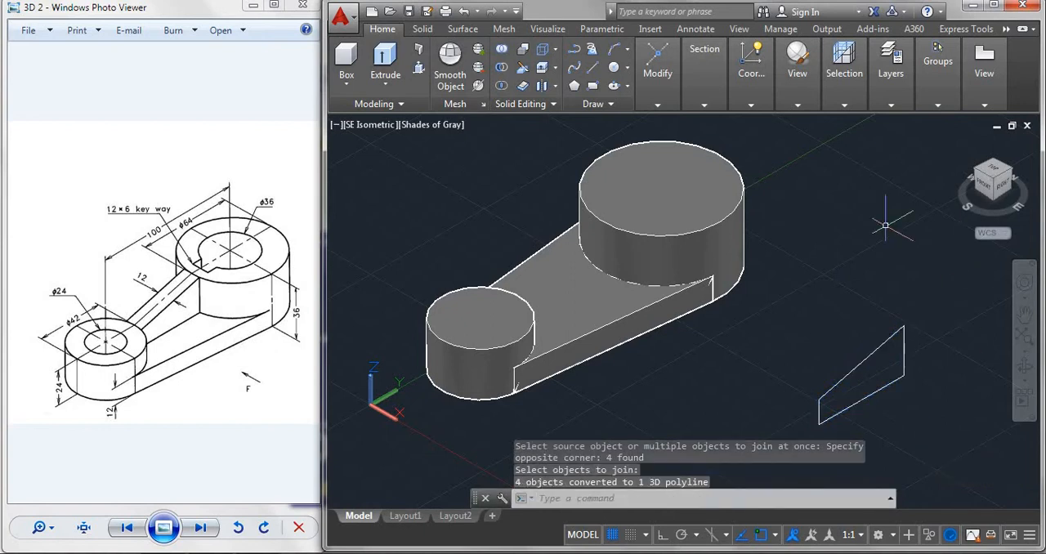
Presspull the joined rib profile to a thickness of 12.
key("ctrl+shift+e")
left_click(903, 348)
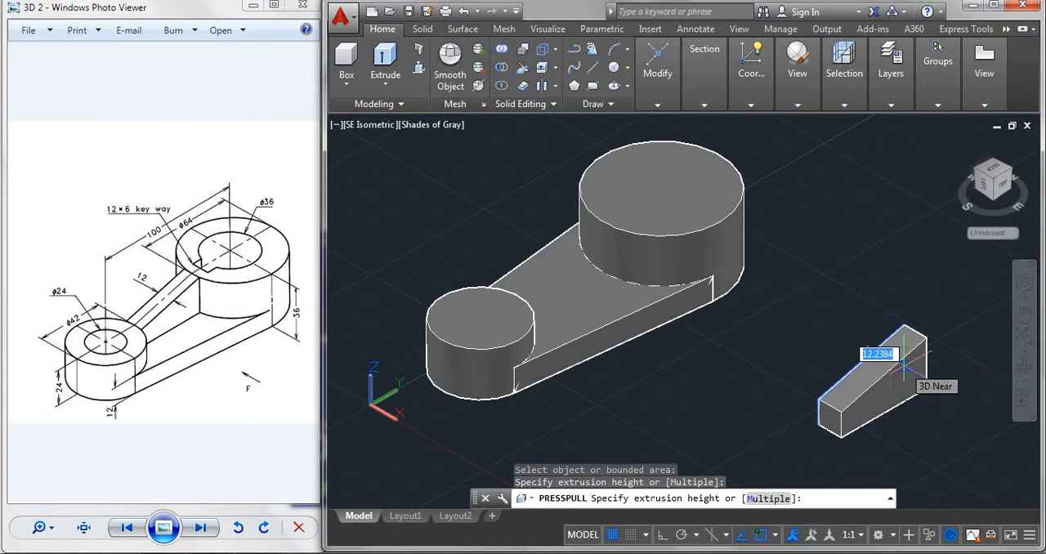
type("12")
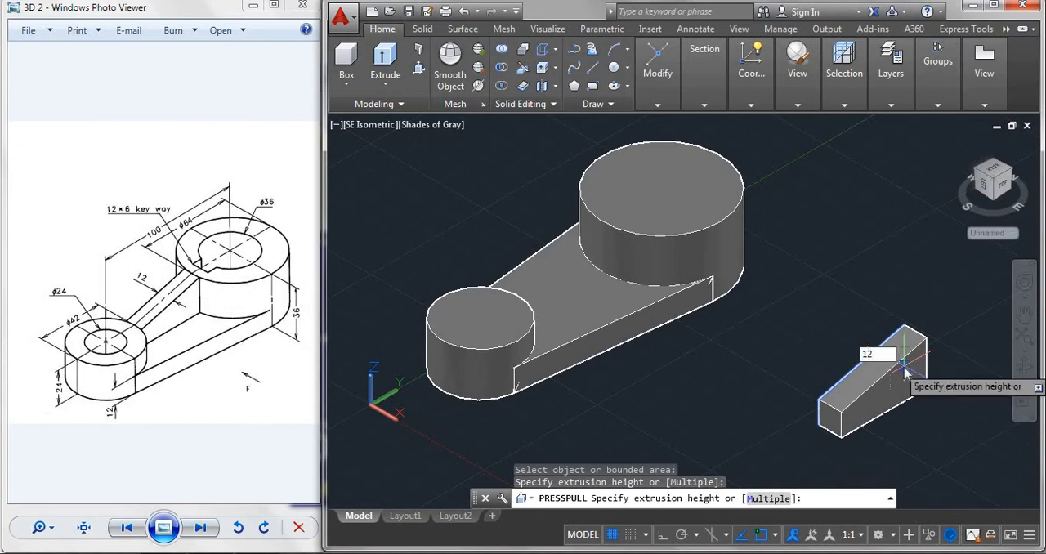
key("Return")
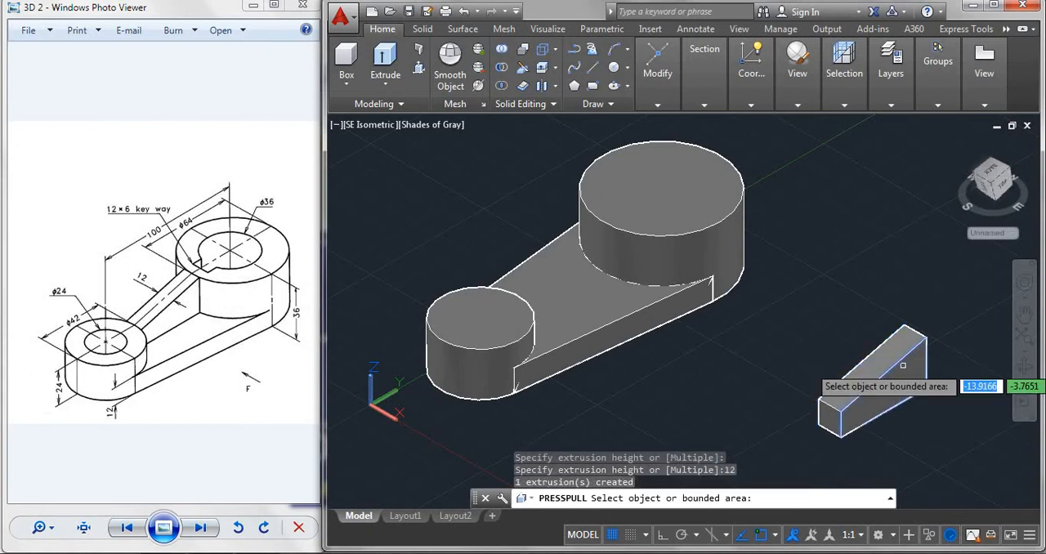
key("Return")
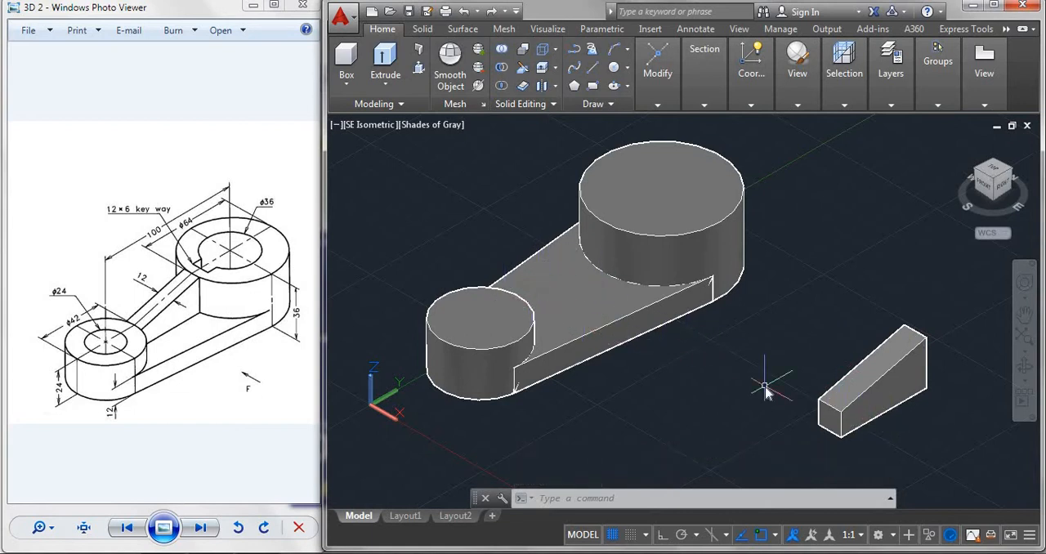
Move the rib solid from the midpoint of its tall end's upper edge to the quadrant on the large cylinder's top edge facing the small cylinder.
type("MOVE")
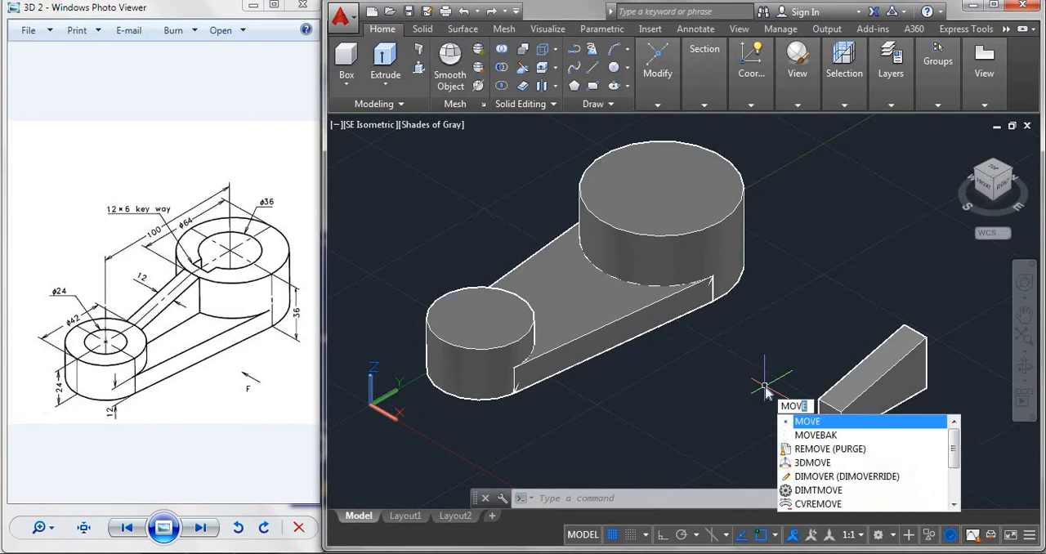
key("Return")
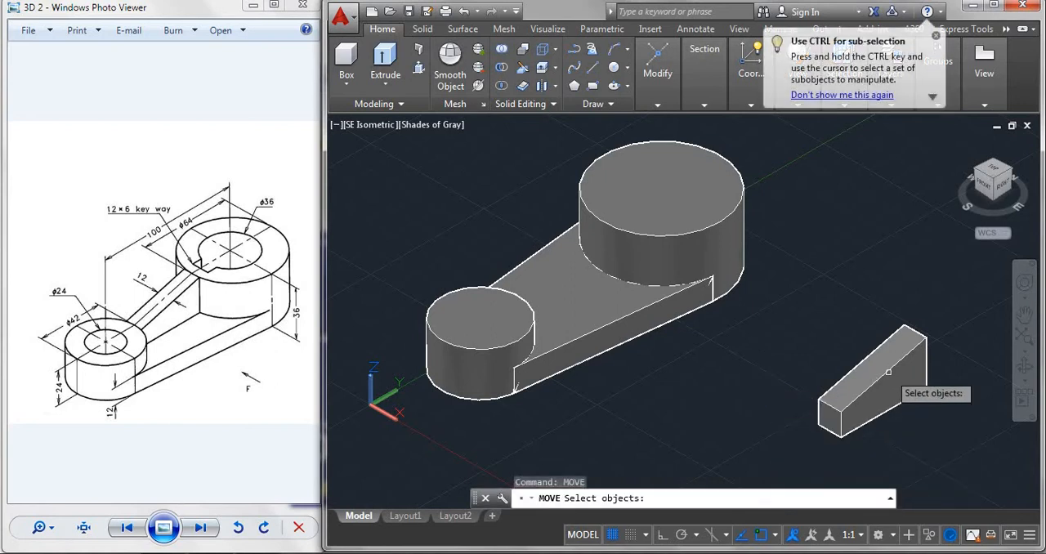
left_click(888, 372)
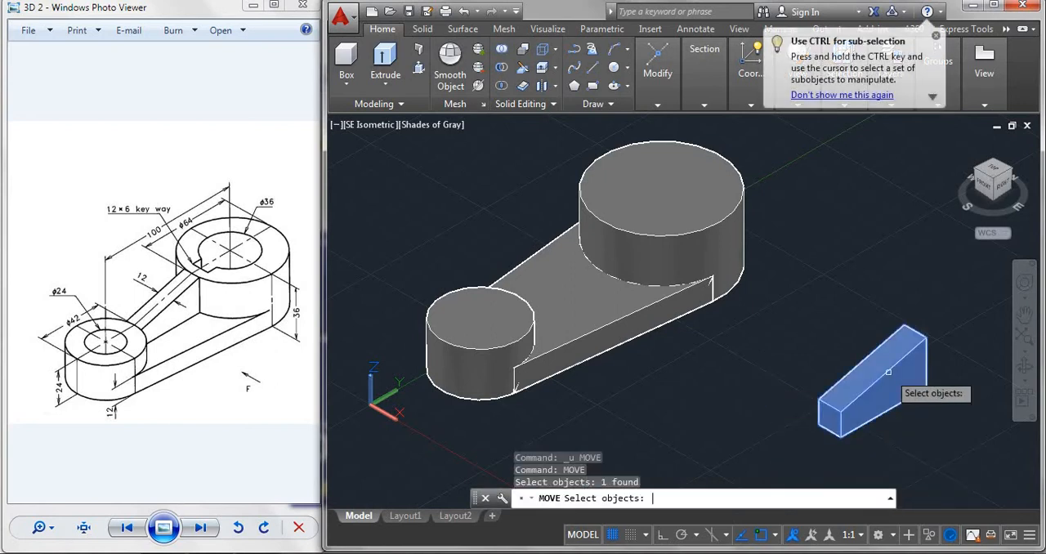
key("Return")
scroll(952, 343, "up", 2)
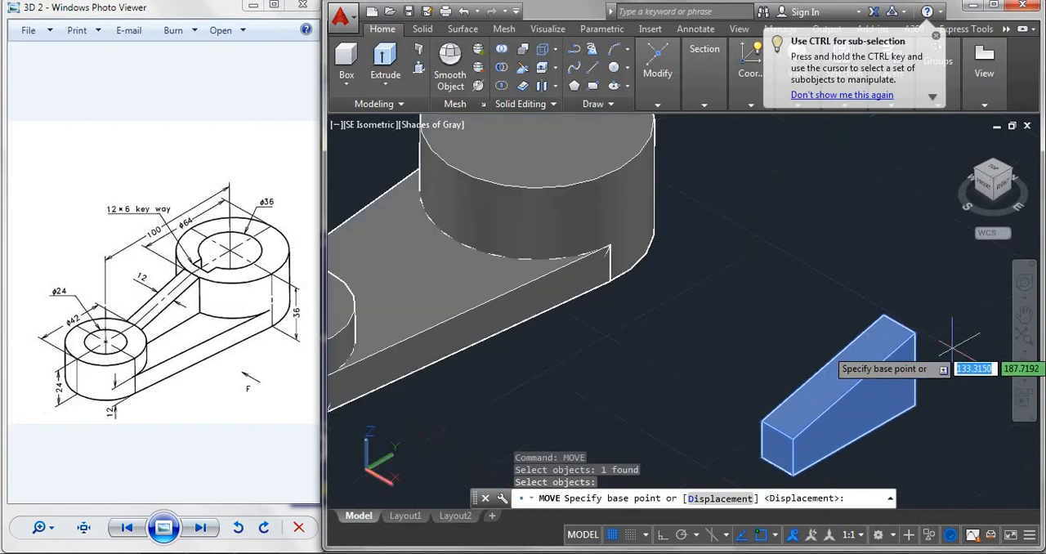
scroll(935, 274, "up", 2)
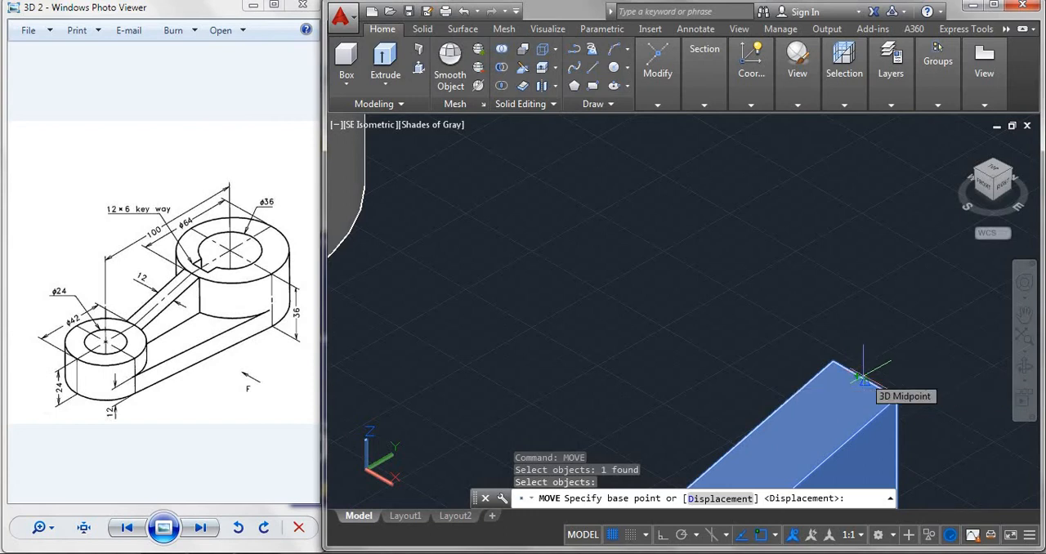
left_click(863, 377)
left_click(863, 377)
scroll(757, 313, "down", 5)
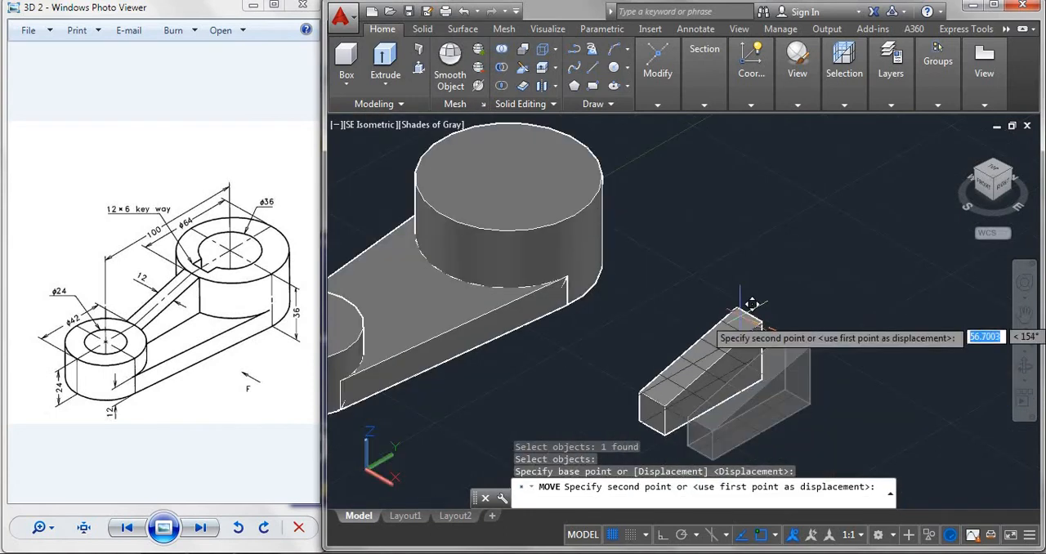
middle_click_drag(482, 264, 630, 329)
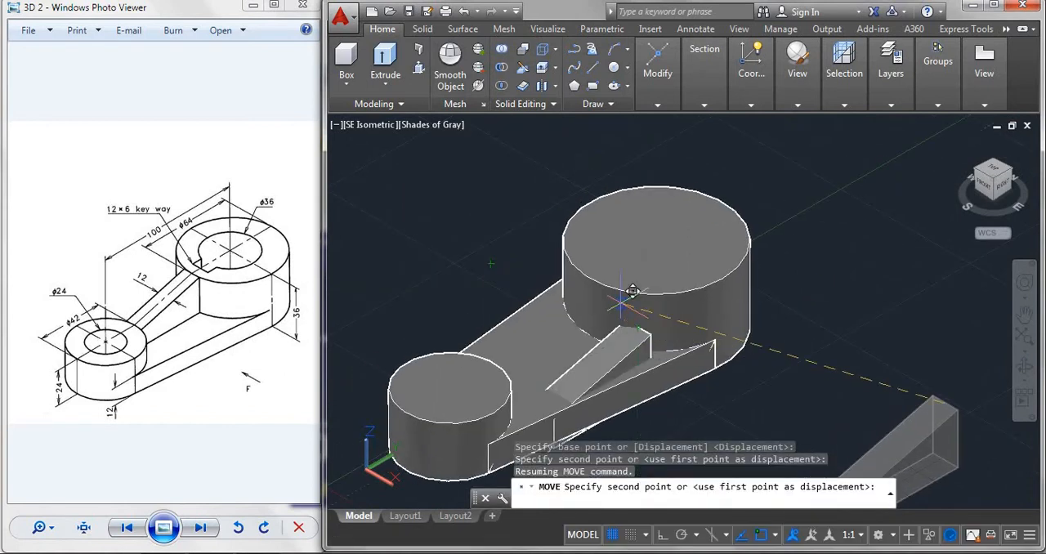
right_click(589, 270, "shift")
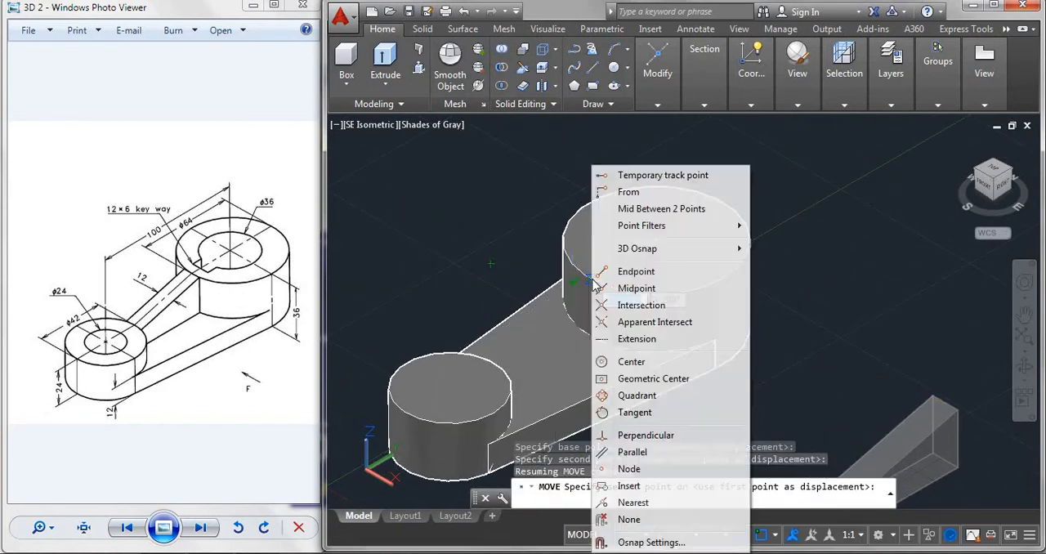
left_click(634, 397)
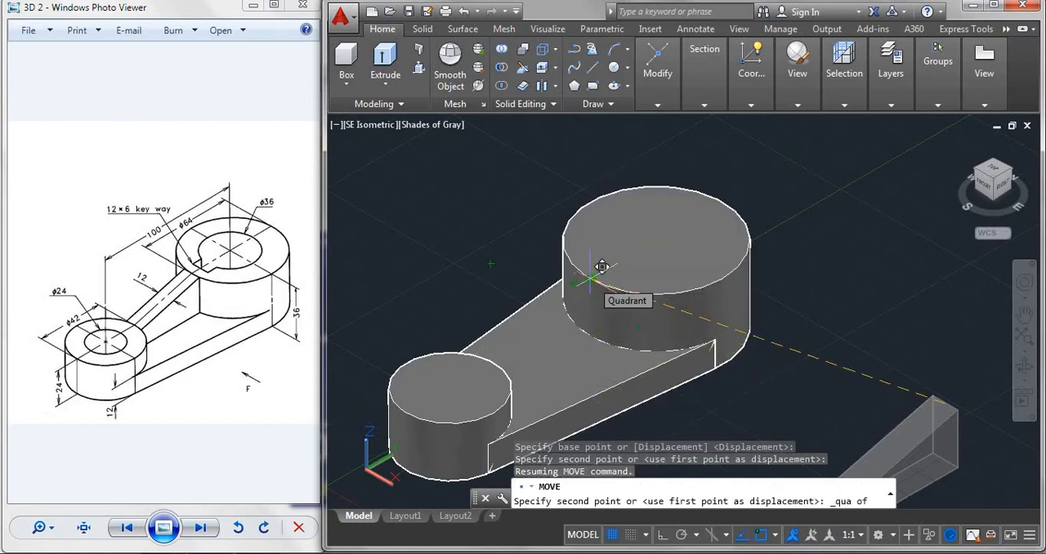
left_click(591, 279)
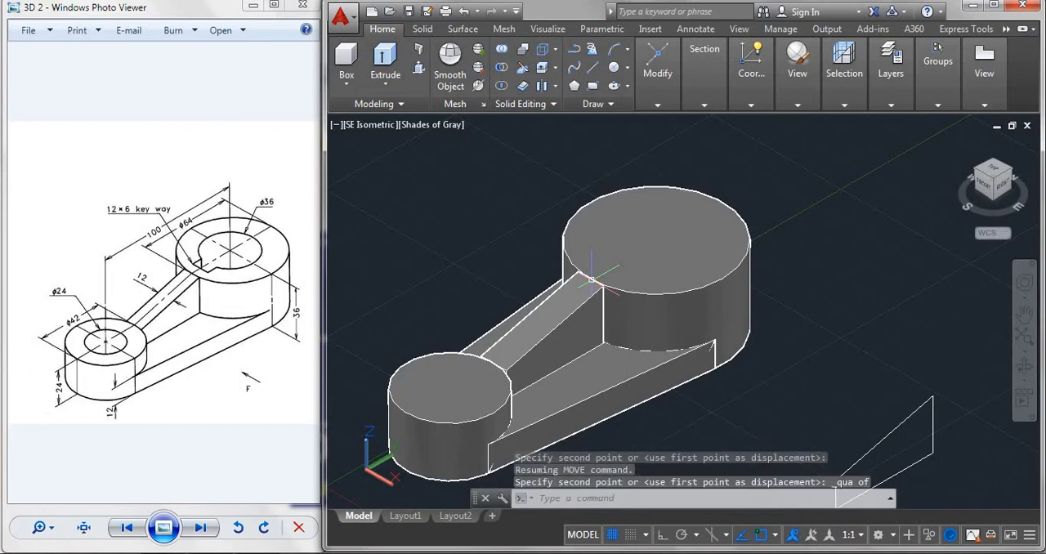
key("Escape")
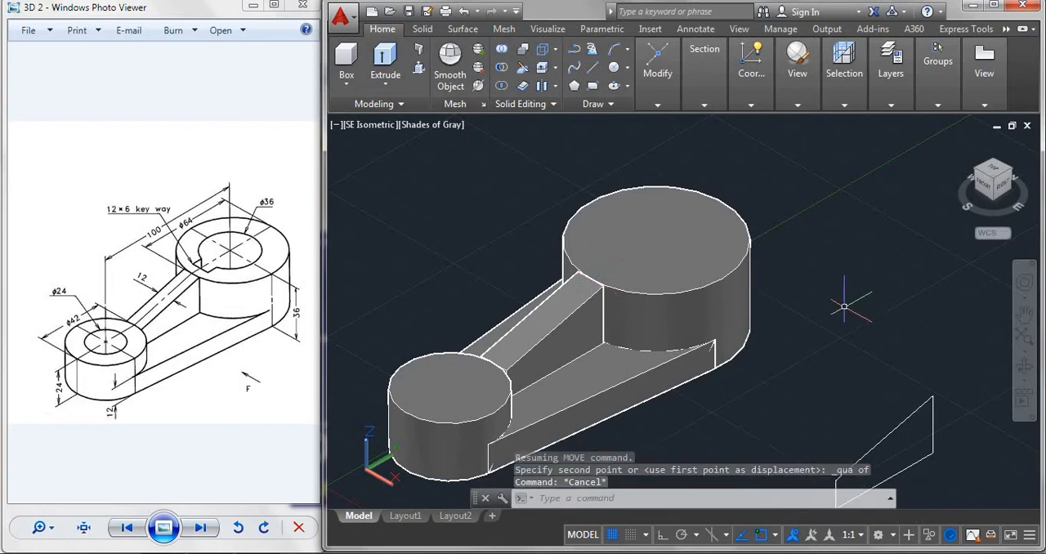
Presspull the rib's short end face about 3.4 units into the small cylinder to close the gap.
middle_click_drag(802, 374, 879, 373)
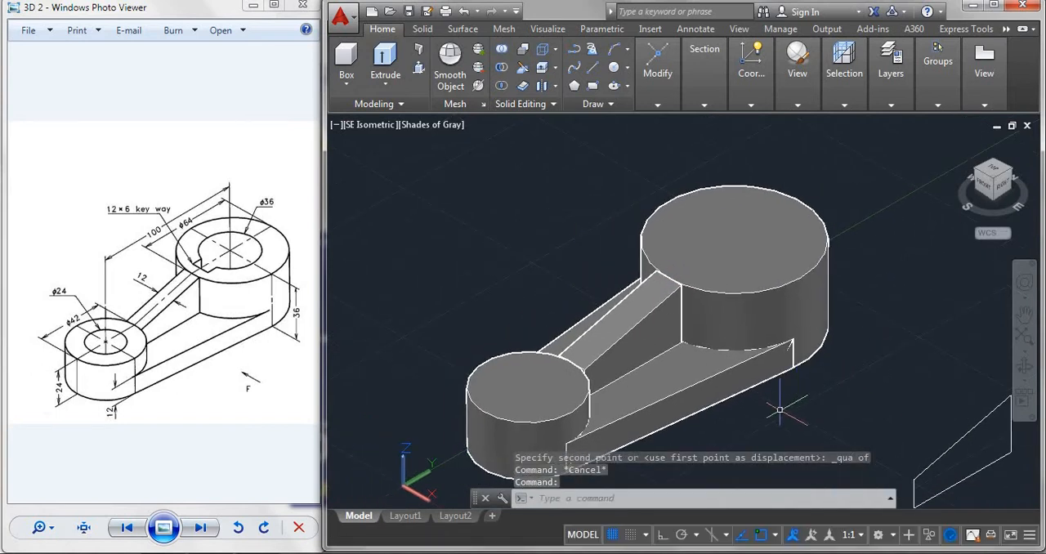
scroll(780, 409, "up", 2)
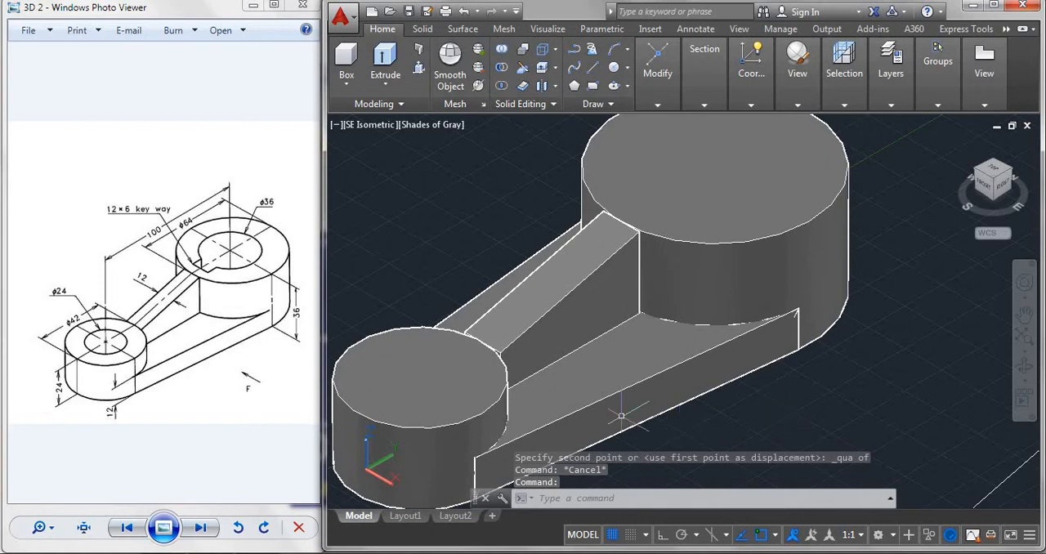
scroll(526, 396, "up", 5)
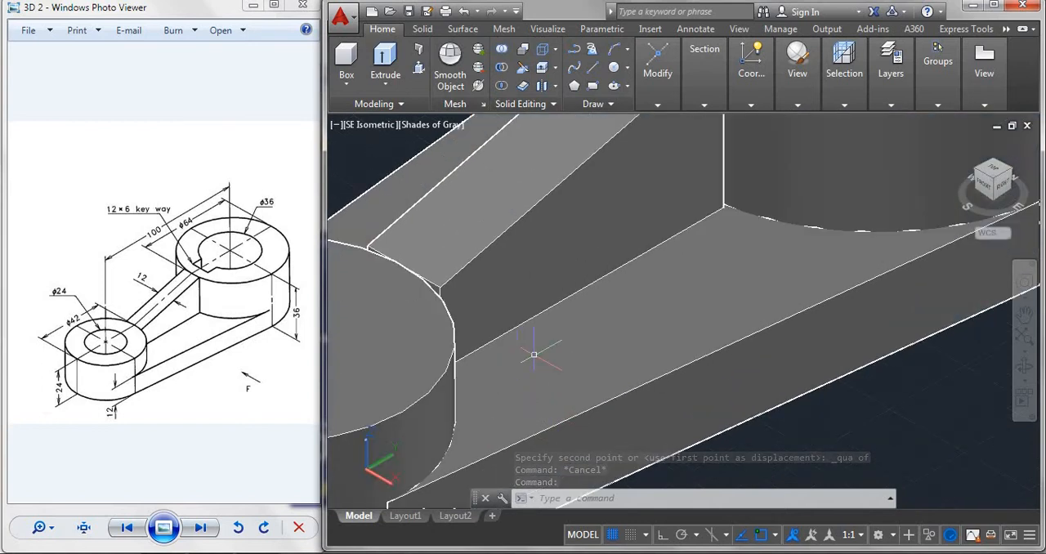
middle_click_drag(525, 354, 447, 333, "shift")
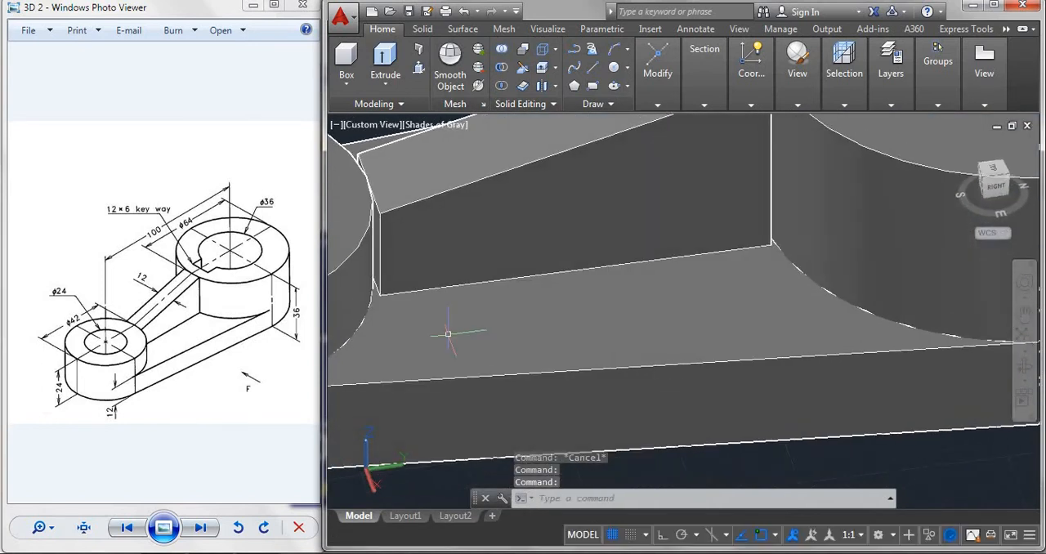
scroll(360, 279, "up", 2)
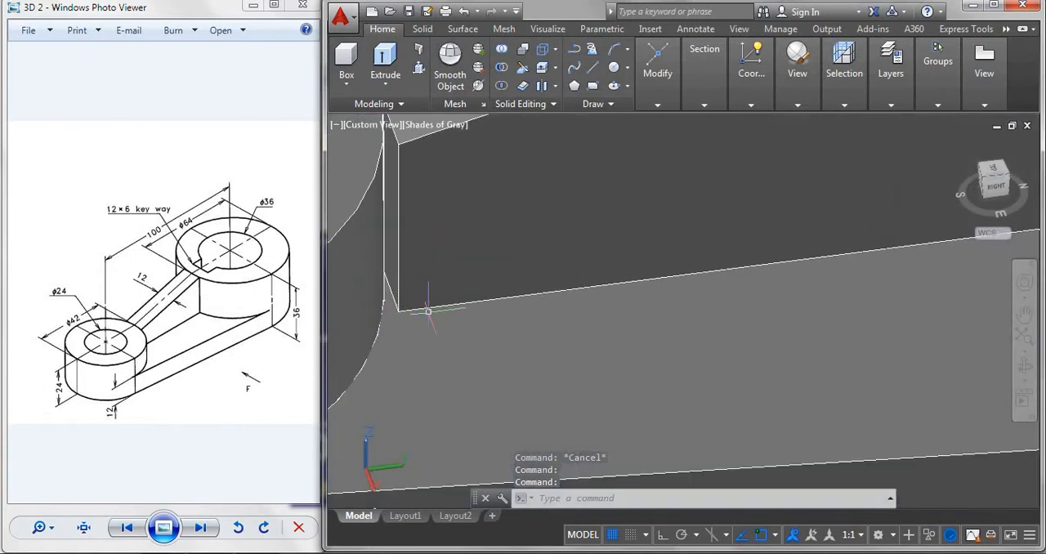
scroll(447, 329, "down", 1)
scroll(464, 340, "down", 2)
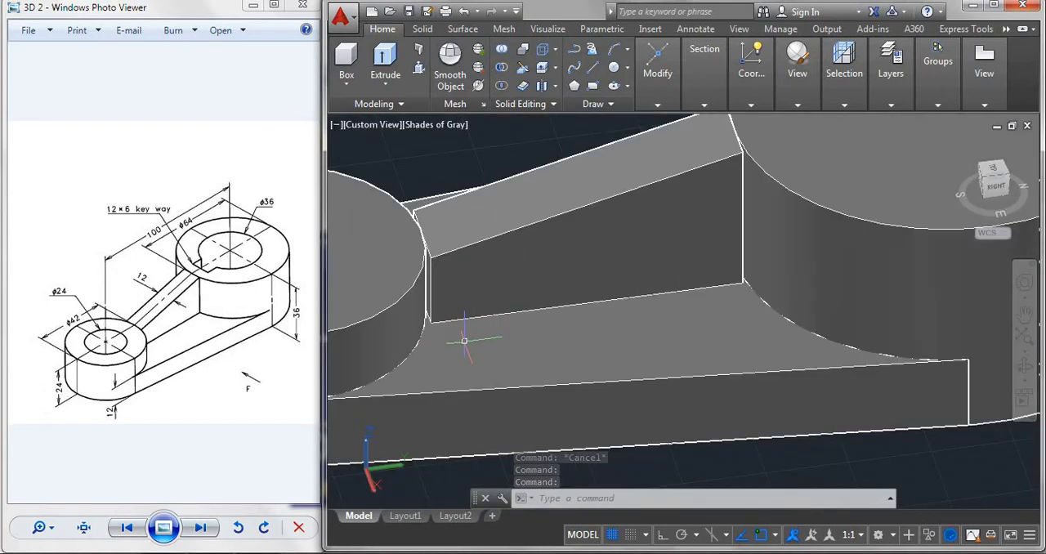
left_click(419, 69)
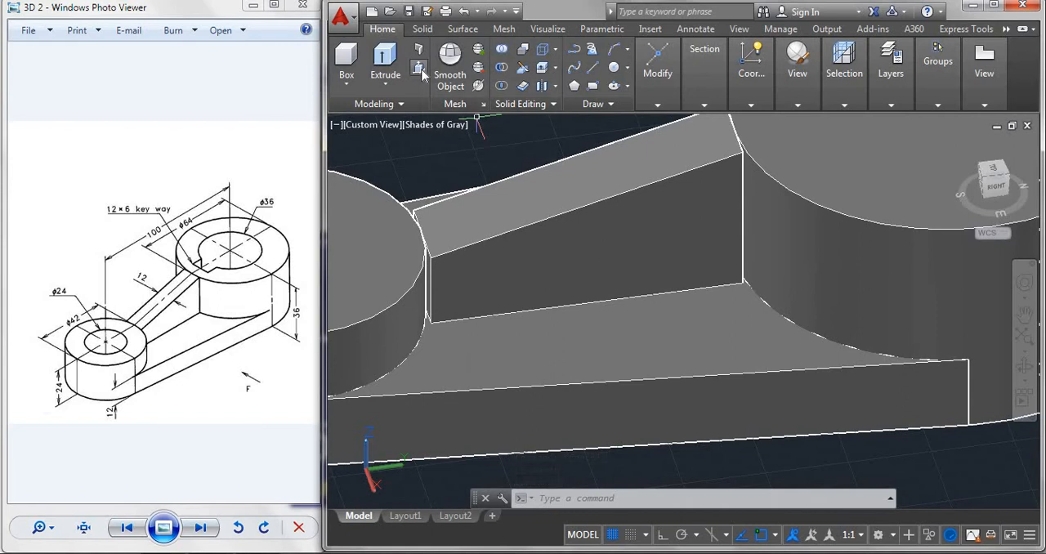
scroll(418, 296, "up", 3)
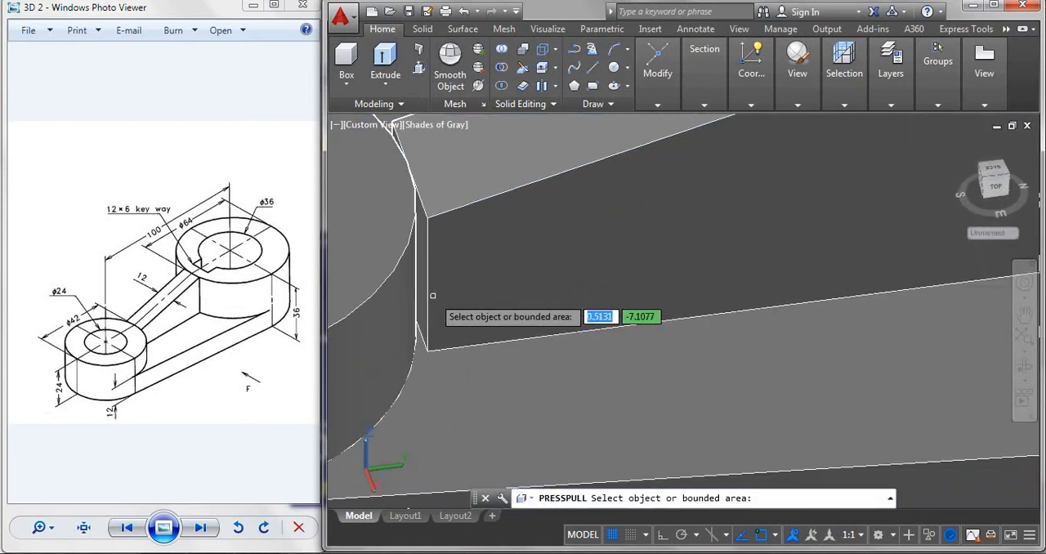
left_click(418, 296)
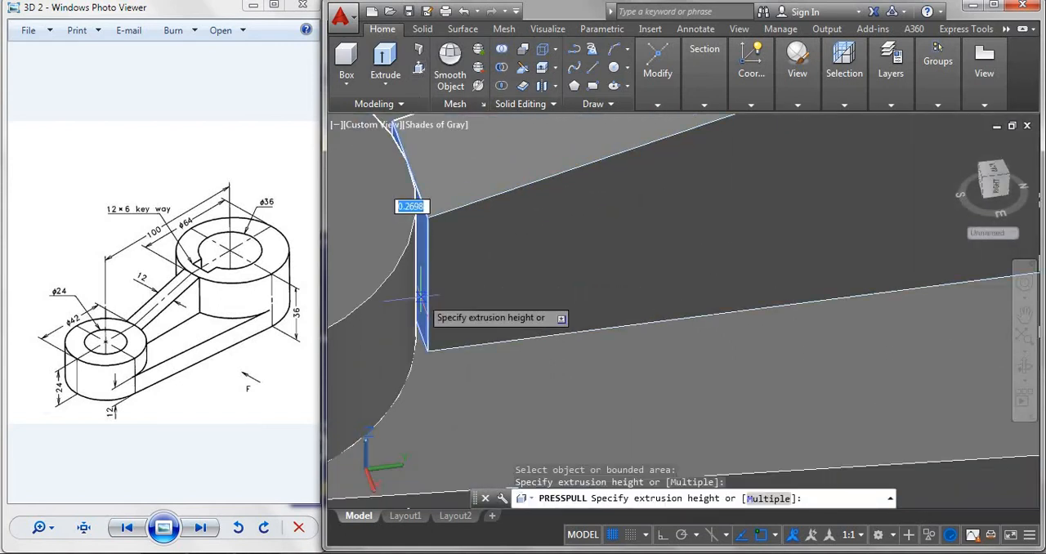
left_click(373, 315)
Presspull the rib's tall end face into the large cylinder to close the remaining gap.
scroll(373, 316, "down", 5)
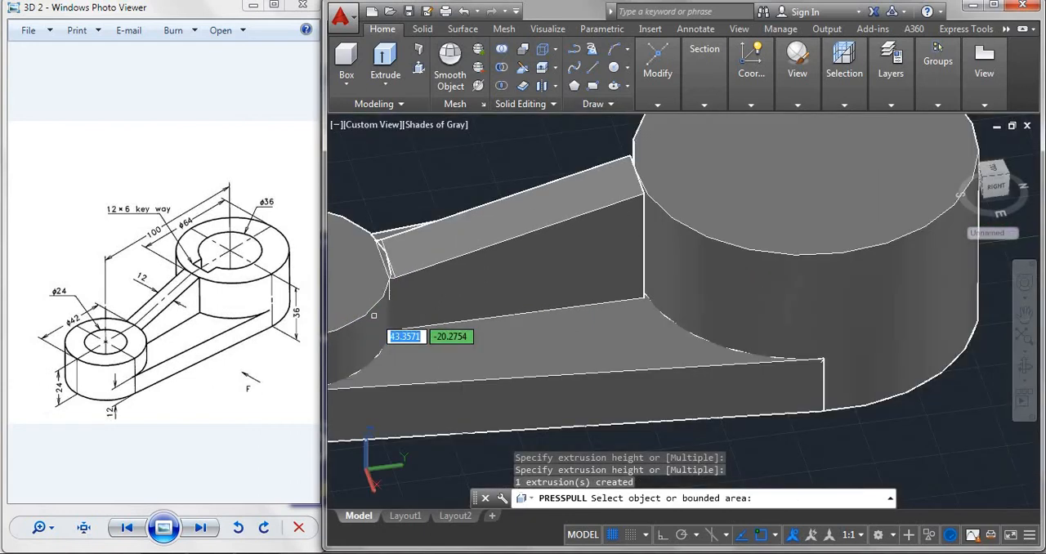
middle_click_drag(687, 288, 660, 268, "shift")
scroll(638, 280, "up", 4)
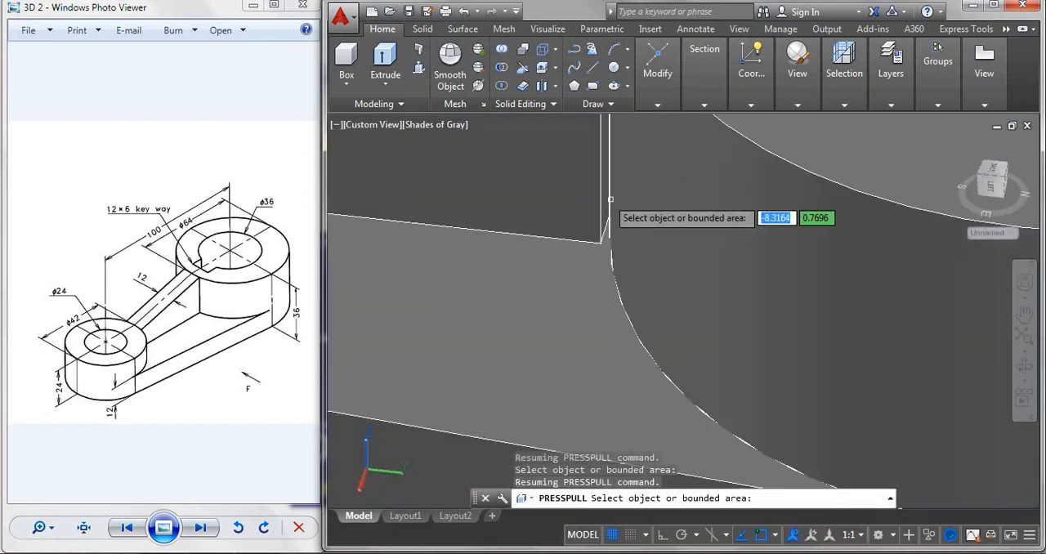
scroll(604, 197, "up", 2)
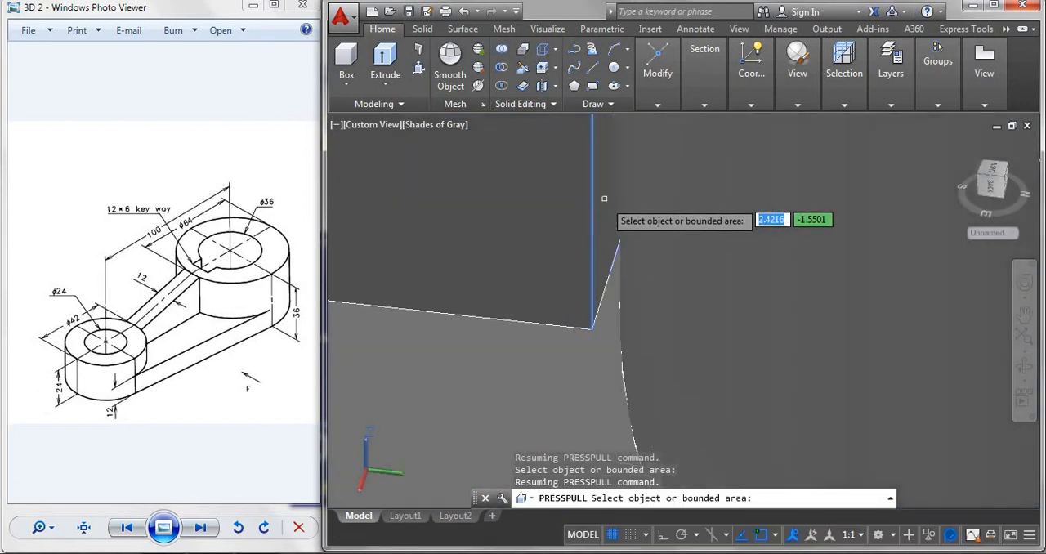
left_click(605, 215)
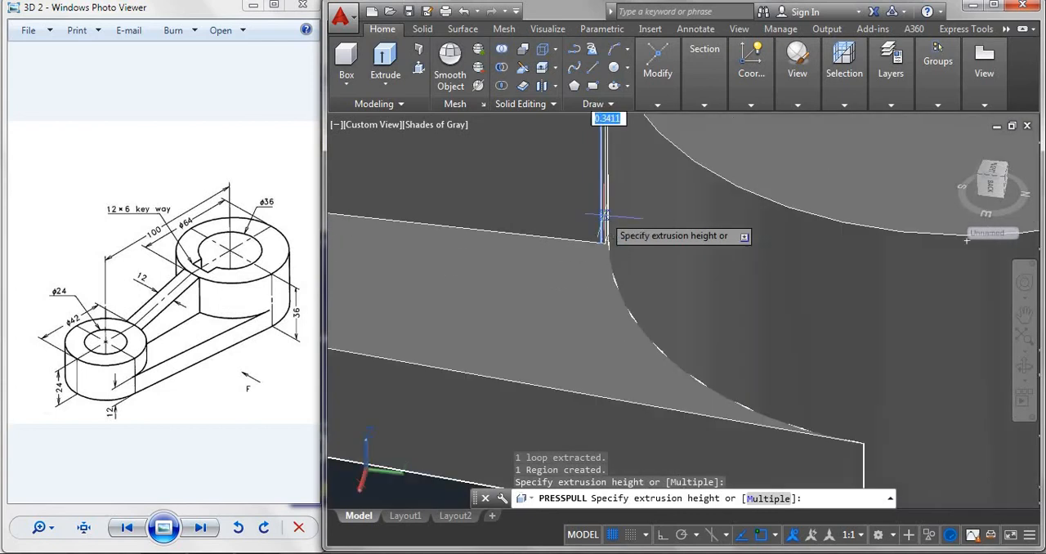
left_click(673, 218)
scroll(673, 217, "down", 2)
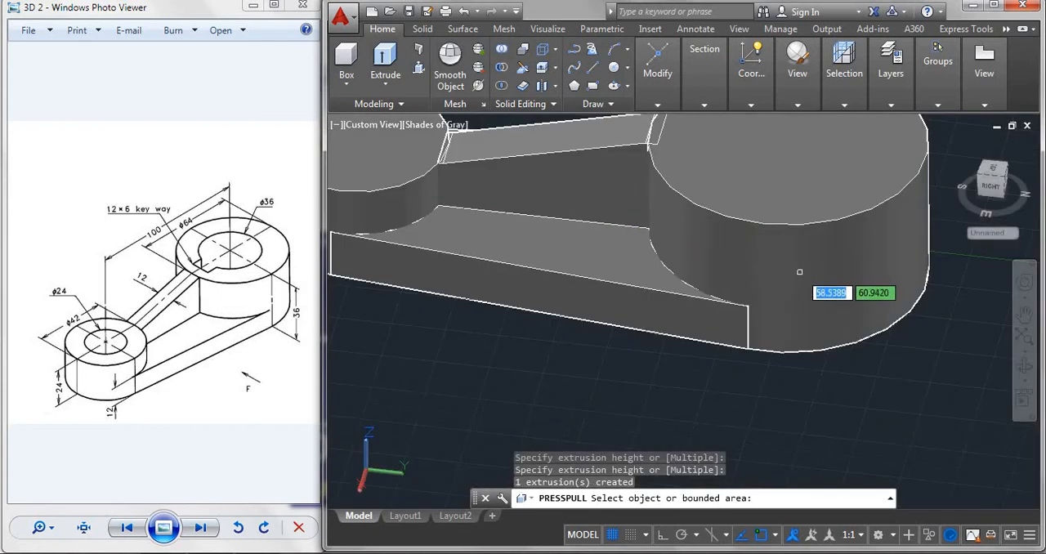
key("Return")
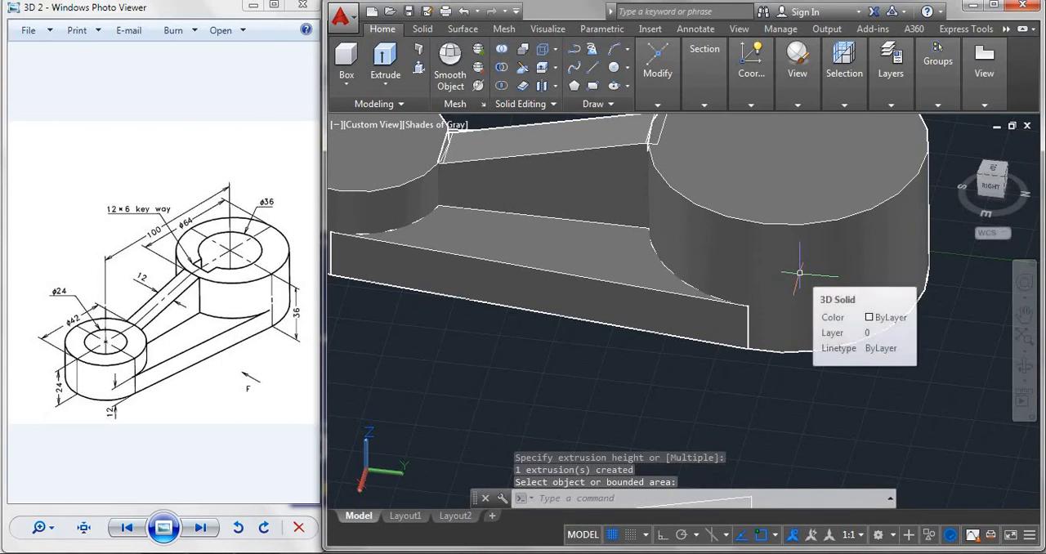
Union the large cylinder, small cylinder, connecting web and sloping rib into a single solid.
middle_click_drag(631, 331, 691, 160, "shift")
scroll(716, 133, "up", 4)
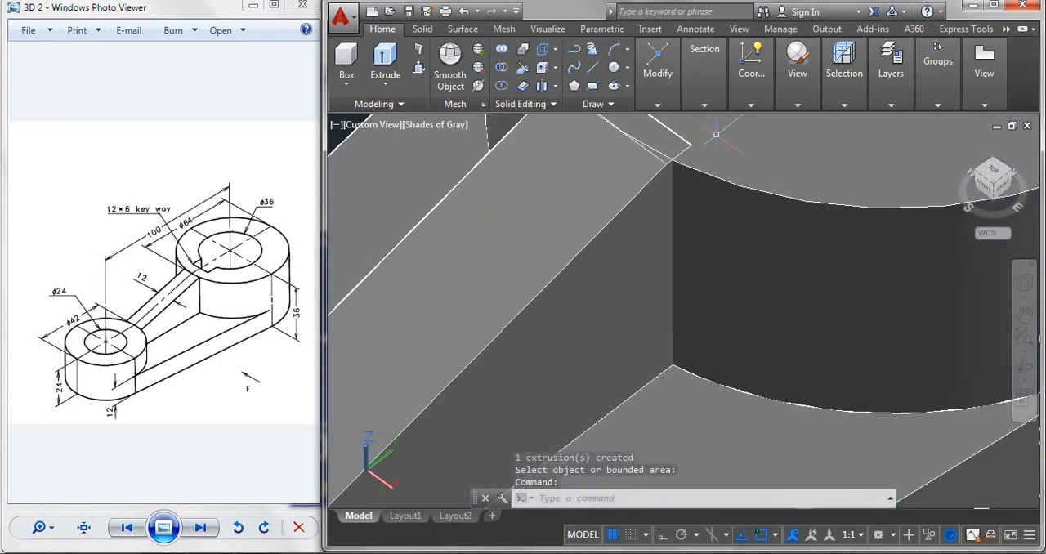
scroll(690, 160, "down", 5)
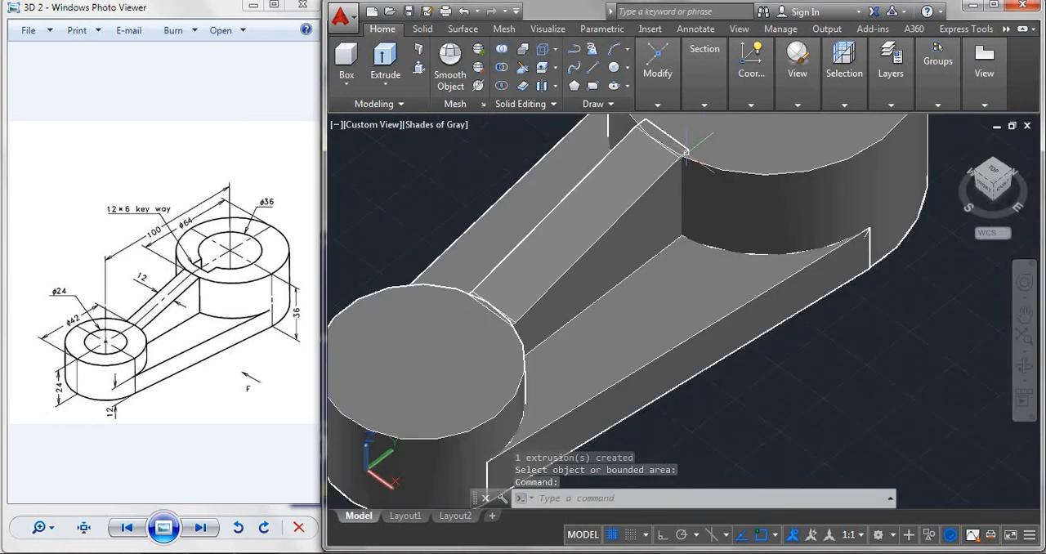
scroll(767, 365, "down", 2)
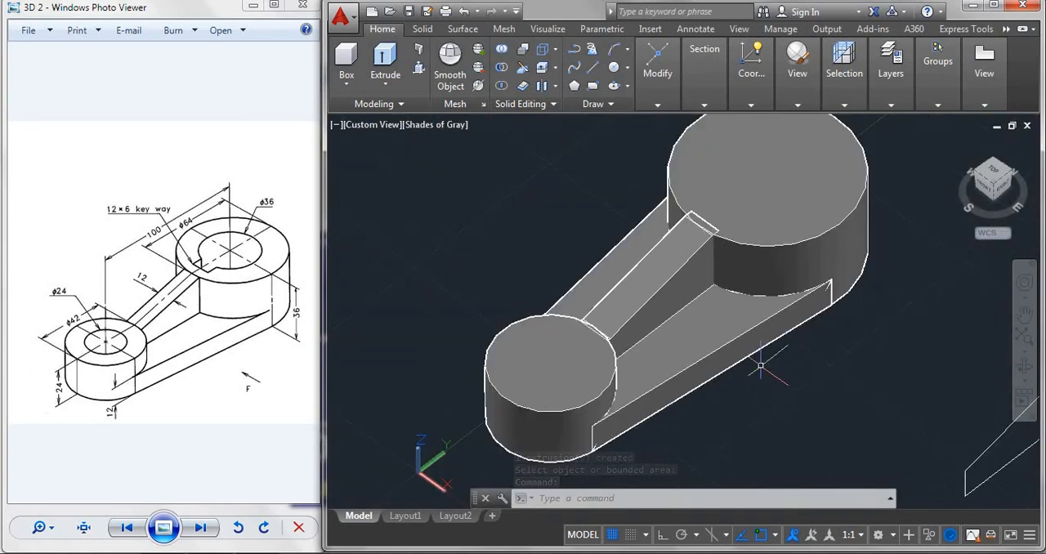
left_click(502, 51)
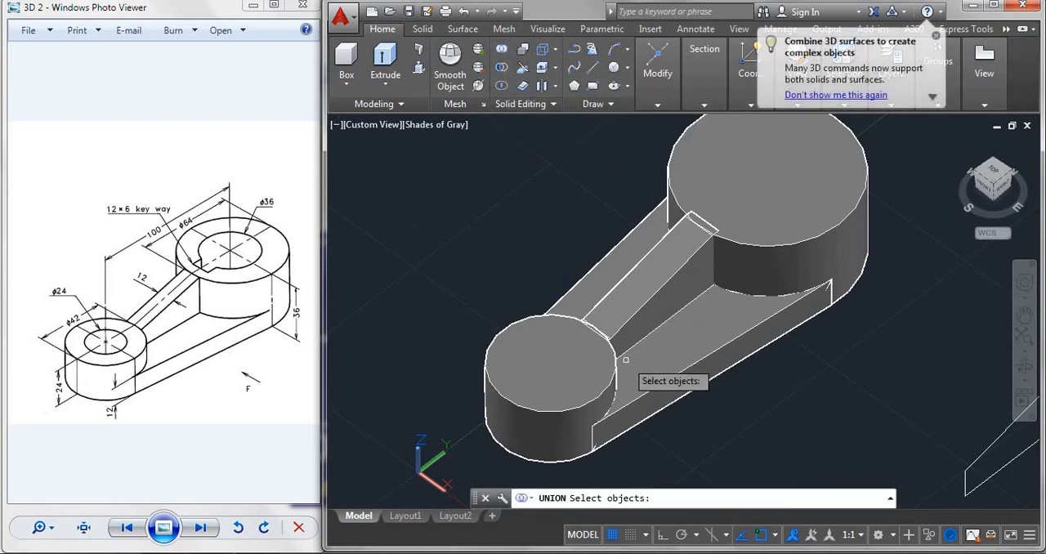
left_click(774, 200)
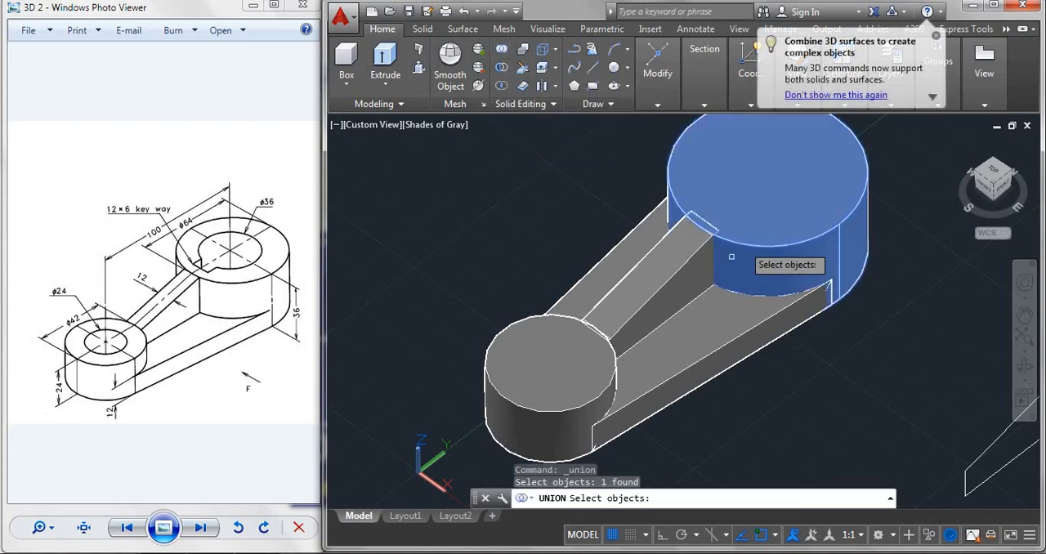
left_click(696, 310)
left_click(593, 354)
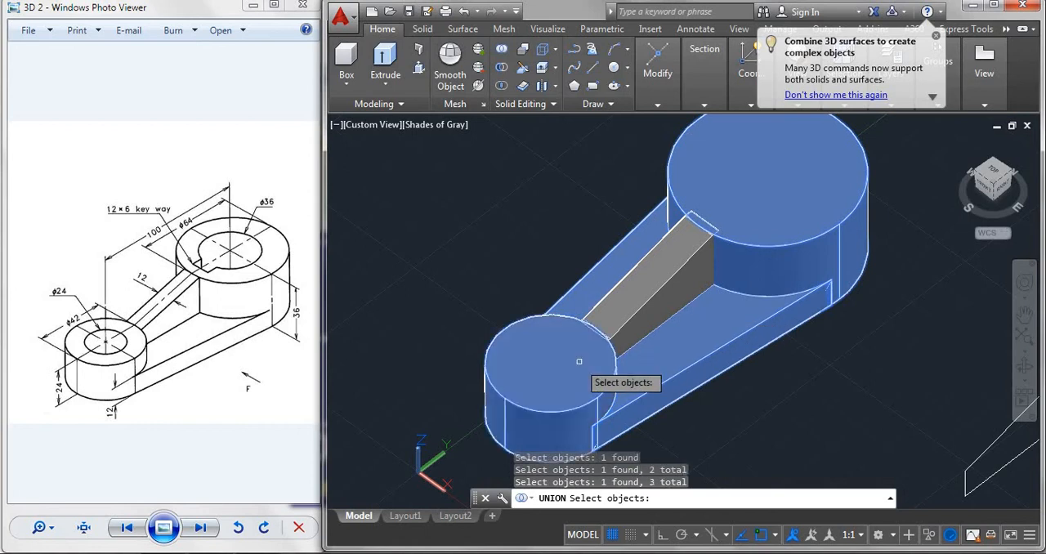
left_click(639, 302)
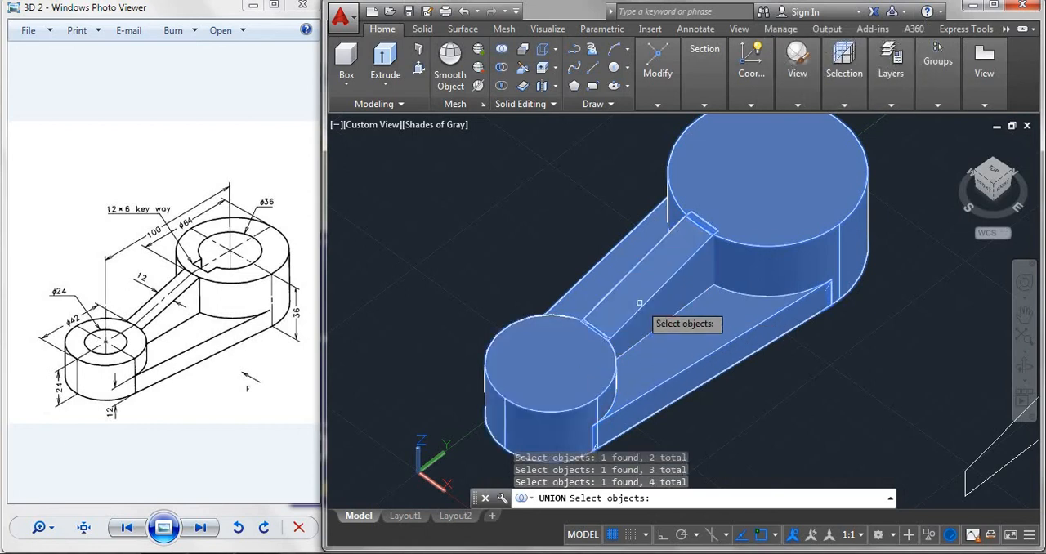
key("Return")
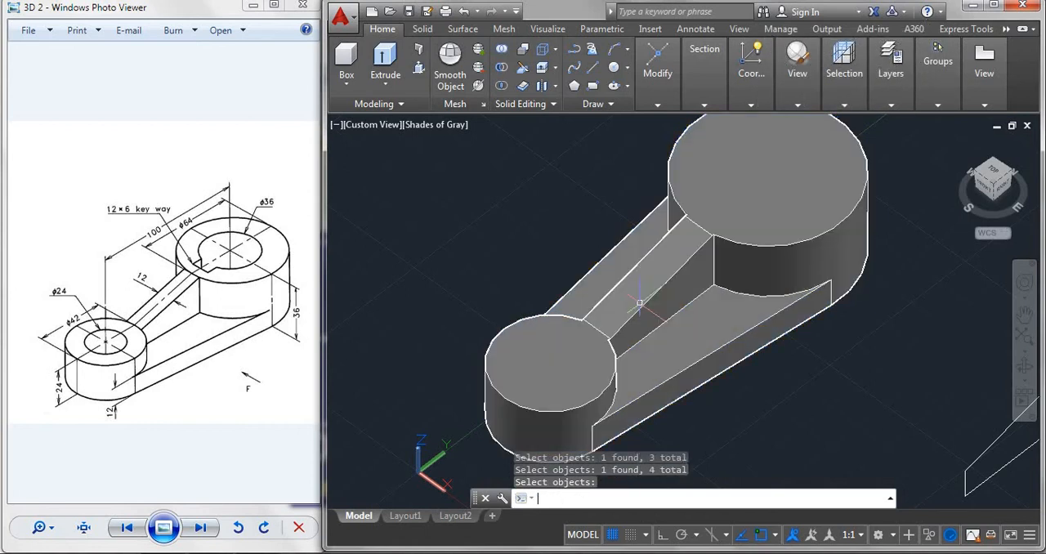
Draw a circle of radius 12 at the centre of the small cylinder's top face.
scroll(748, 204, "up", 2)
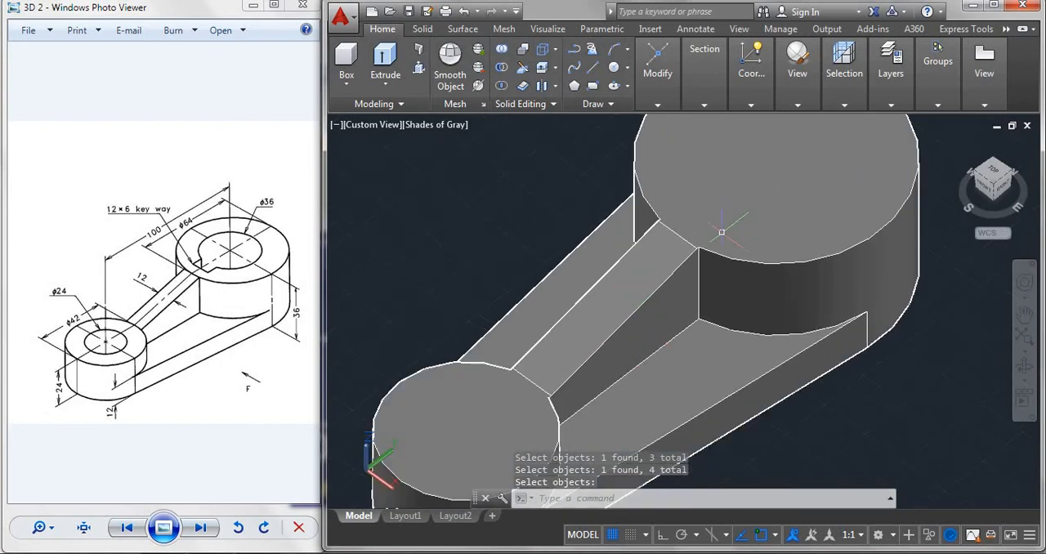
scroll(701, 265, "up", 3)
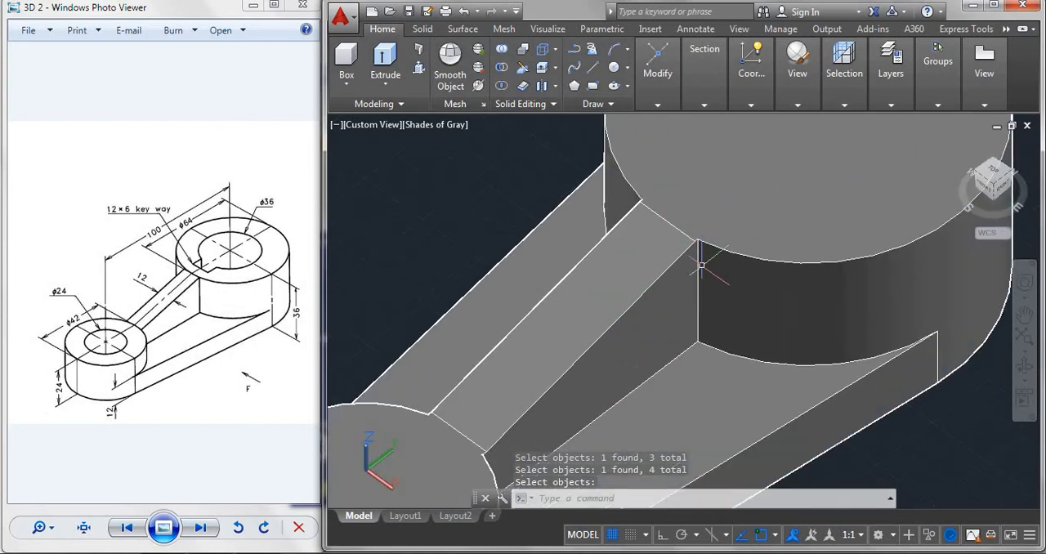
scroll(701, 265, "down", 5)
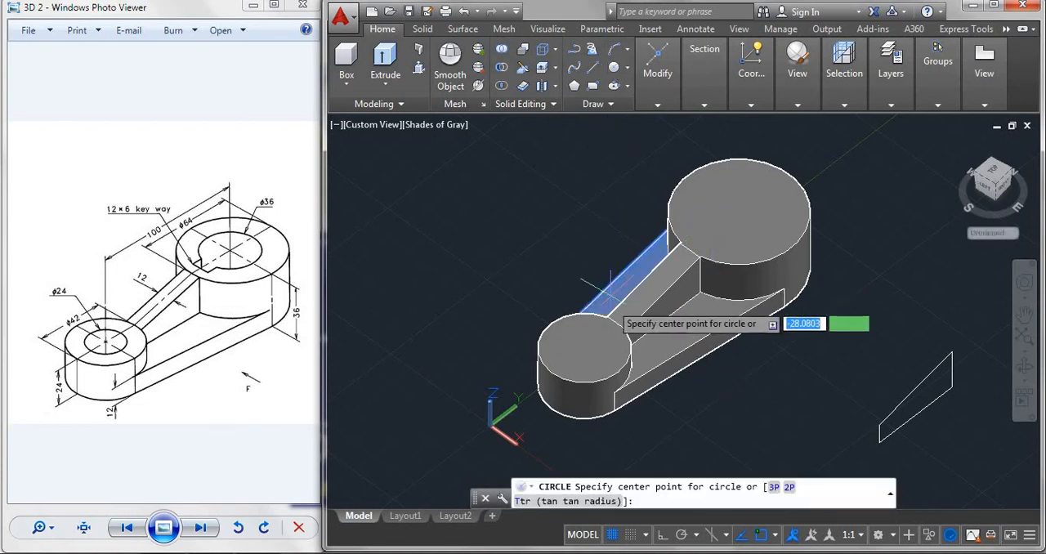
left_click(581, 338)
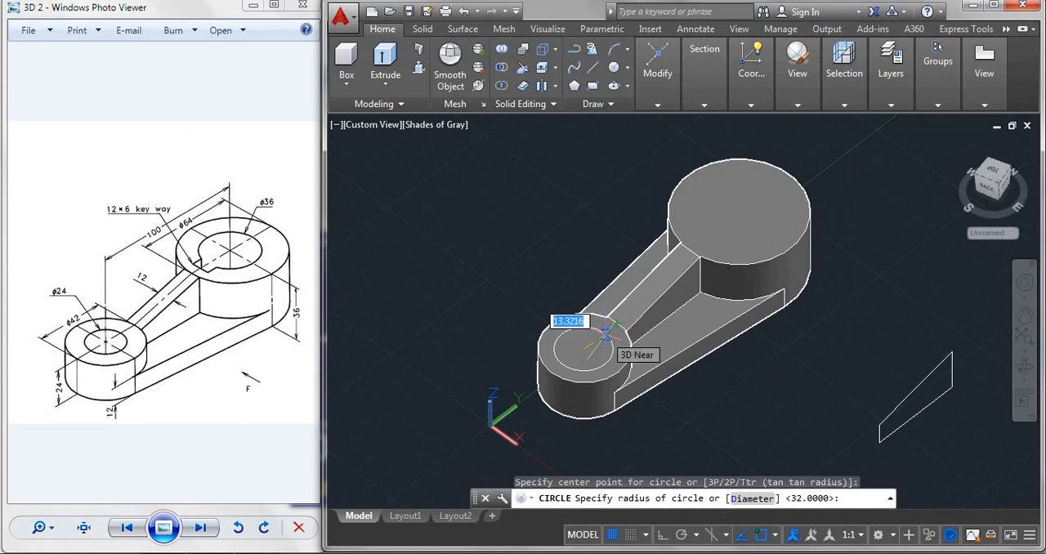
type("12")
key("Return")
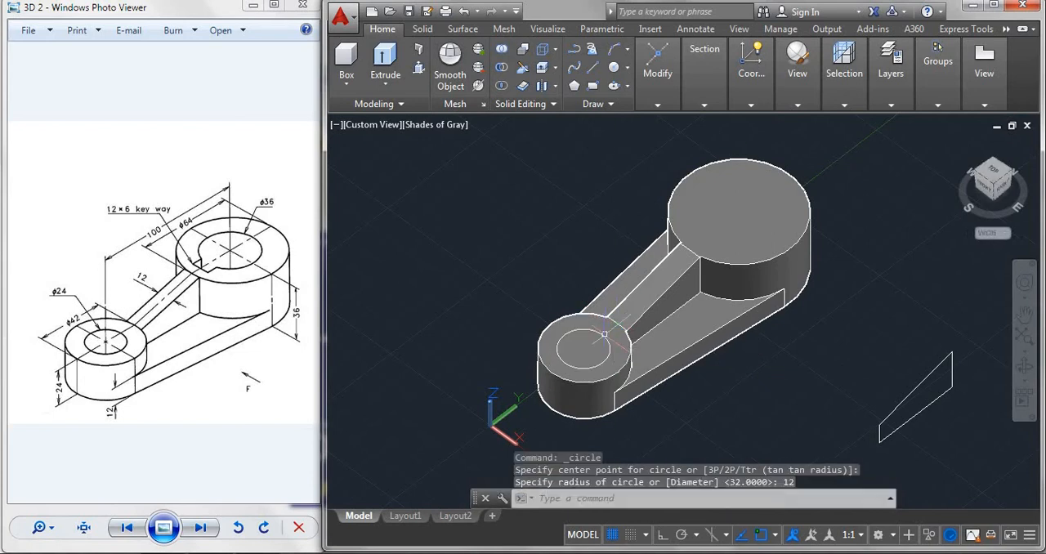
Presspull the circle down through the small cylinder to cut its bore.
left_click(419, 69)
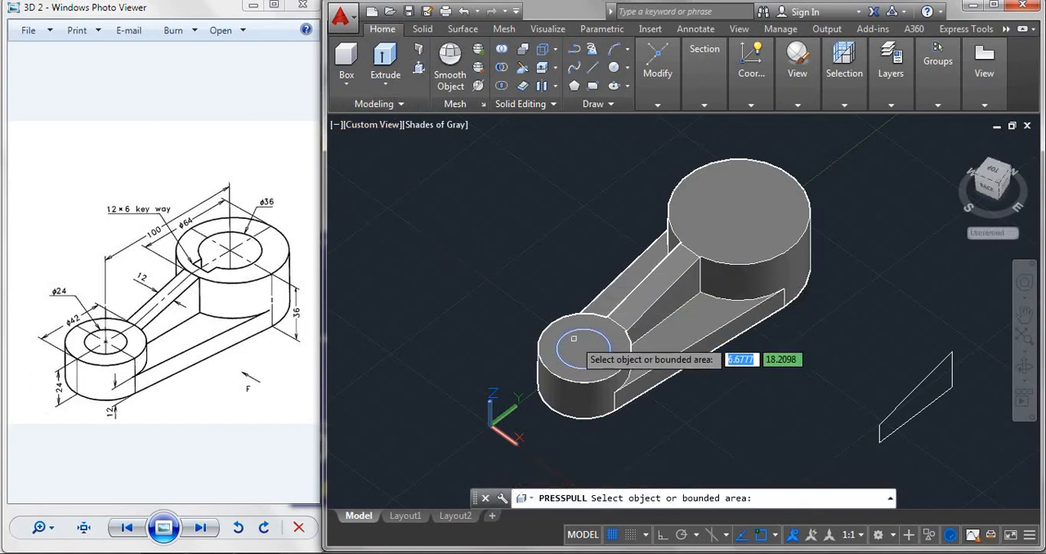
left_click(574, 342)
left_click(591, 464)
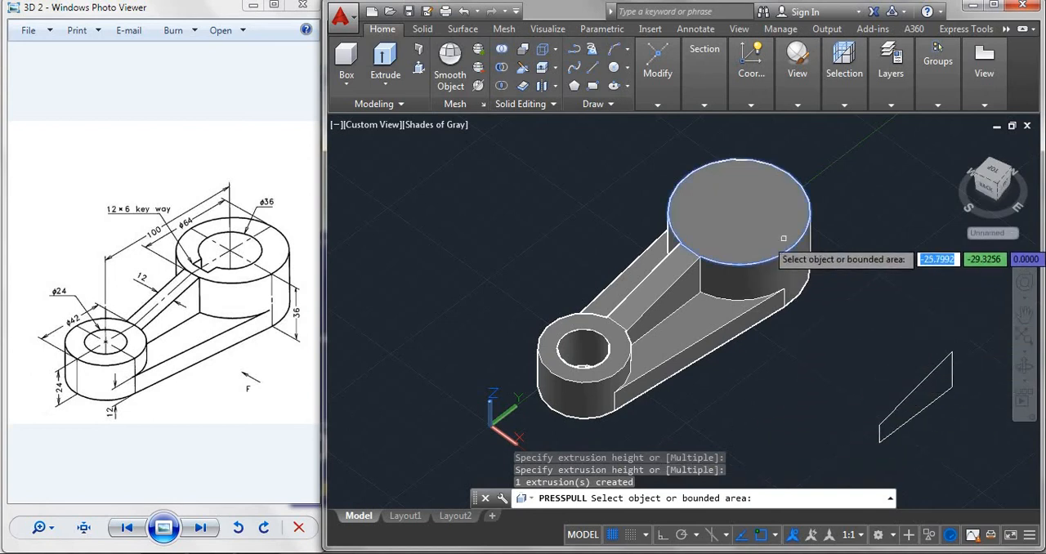
key("Return")
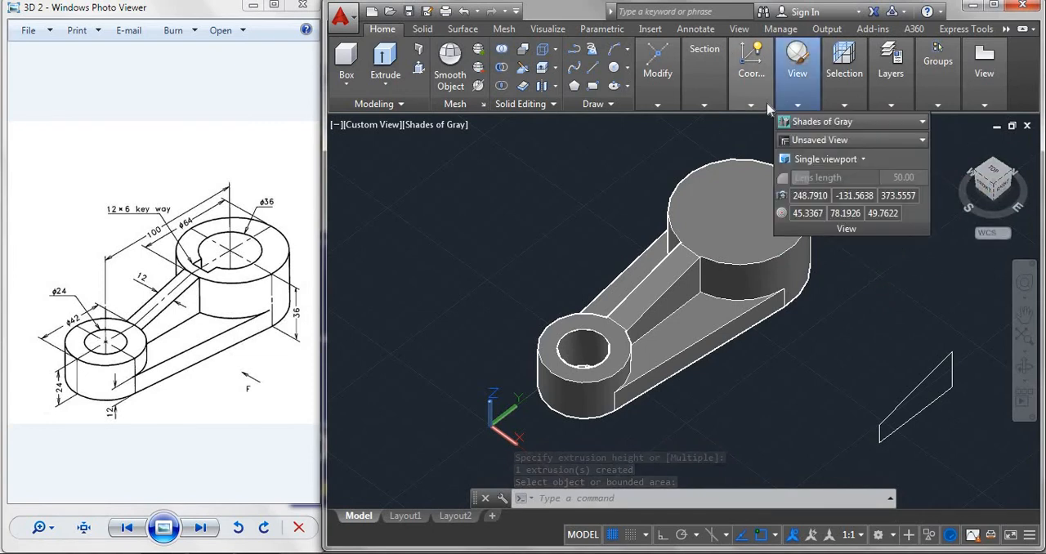
Align the UCS to the large cylinder's top face and switch to the top view.
mouse_move(767, 106)
left_click(744, 160)
left_click(724, 236)
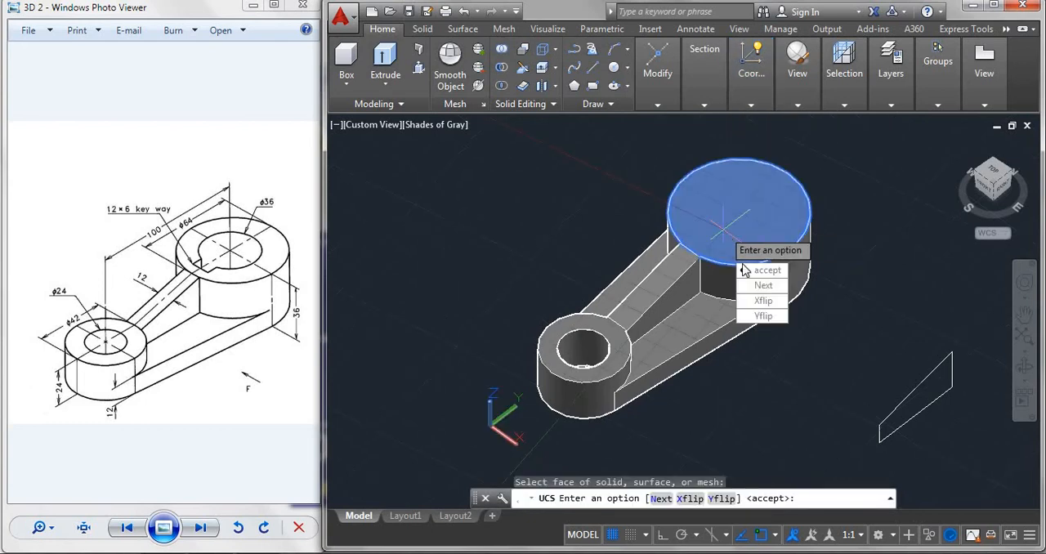
left_click(758, 276)
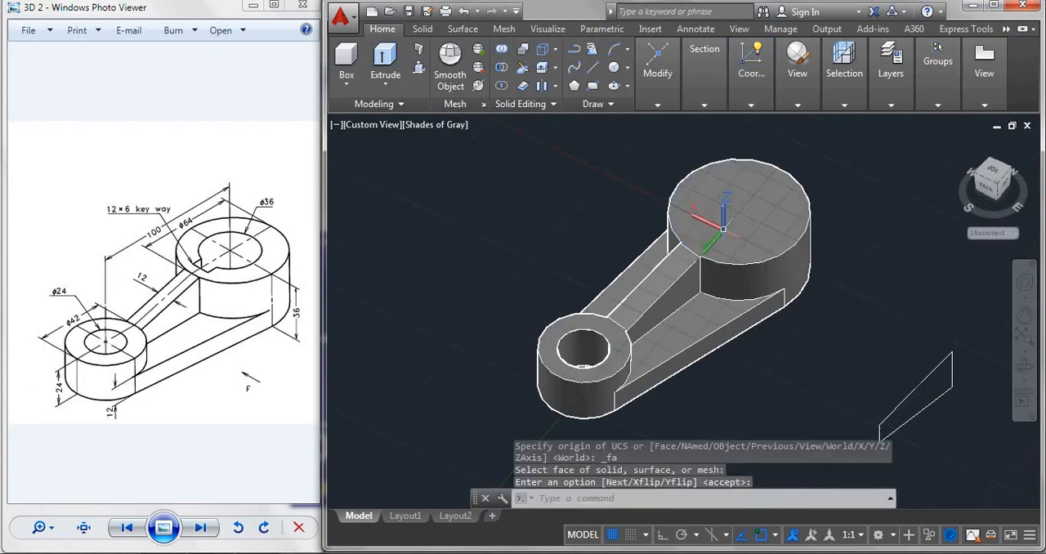
left_click(990, 176)
scroll(645, 203, "up", 3)
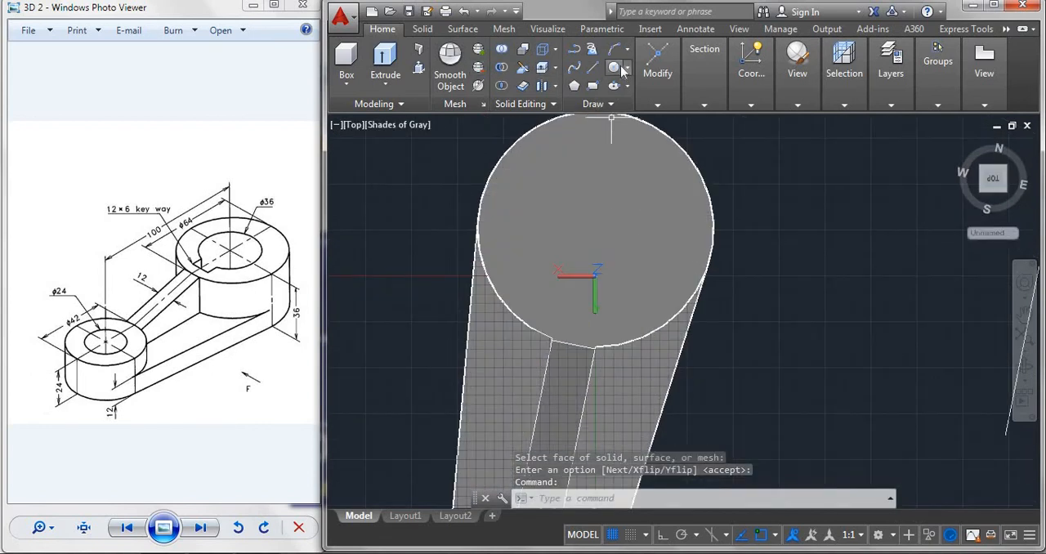
Draw a circle of radius 23 at the centre of the large cylinder's top face.
left_click(620, 70)
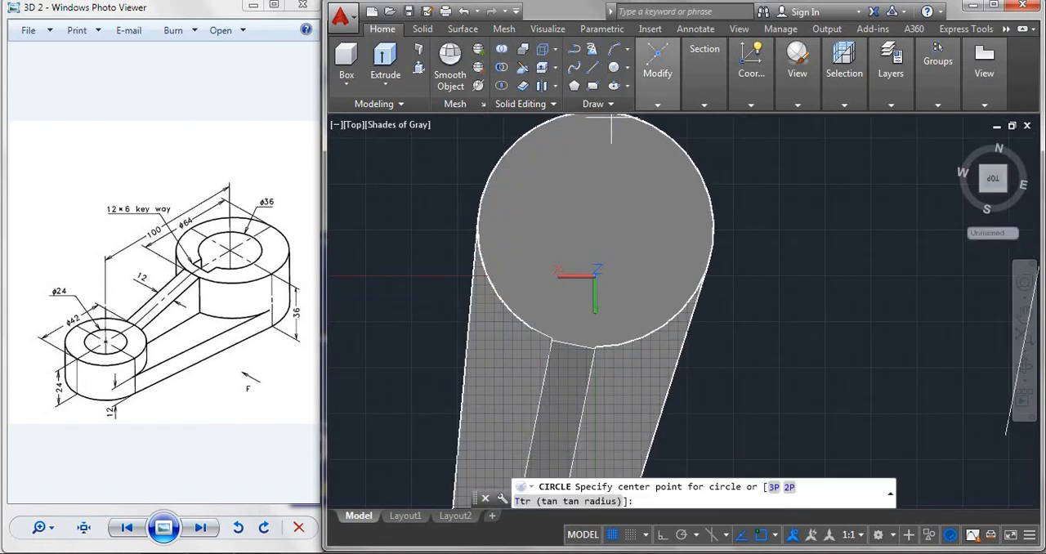
right_click(585, 228, "shift")
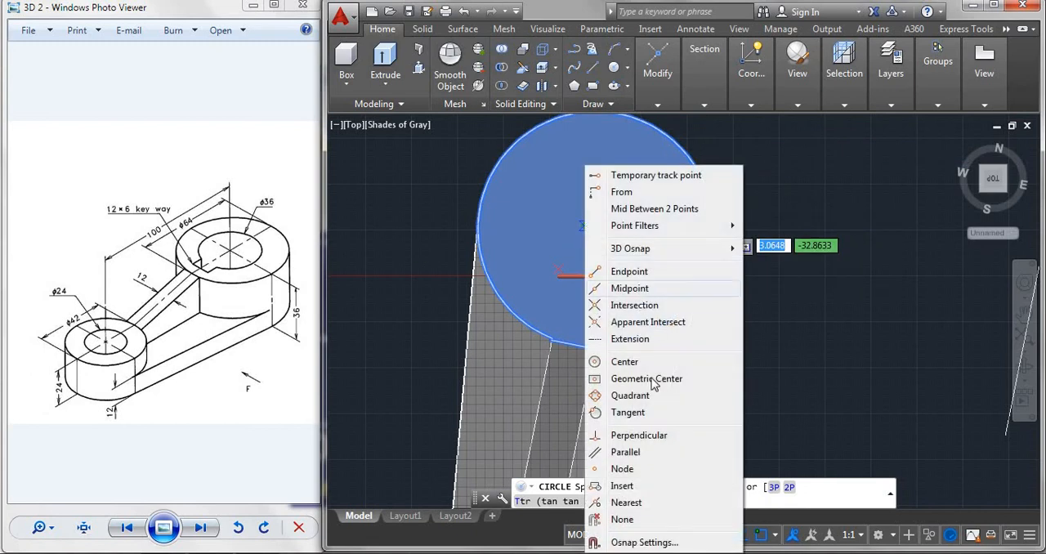
left_click(625, 361)
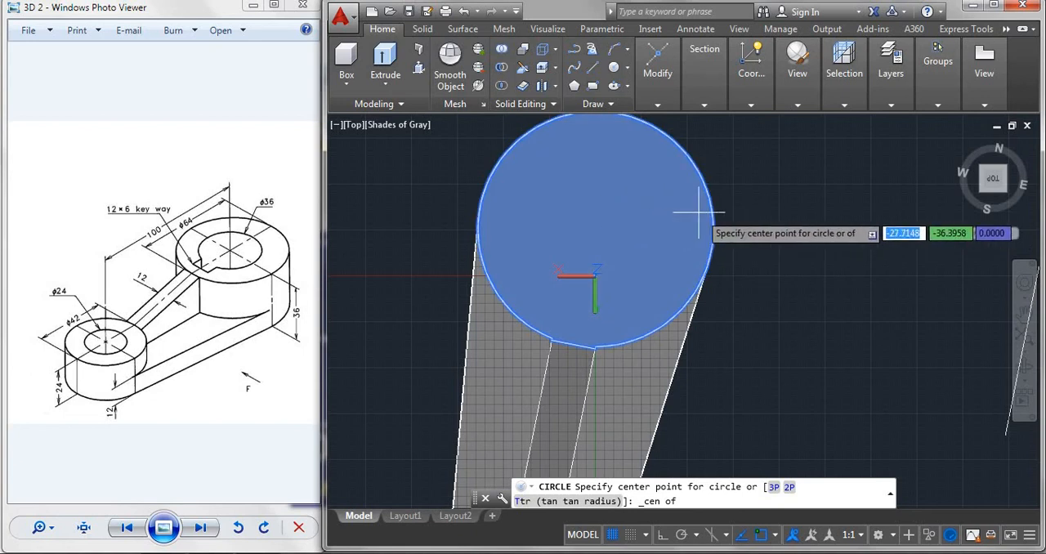
left_click(597, 224)
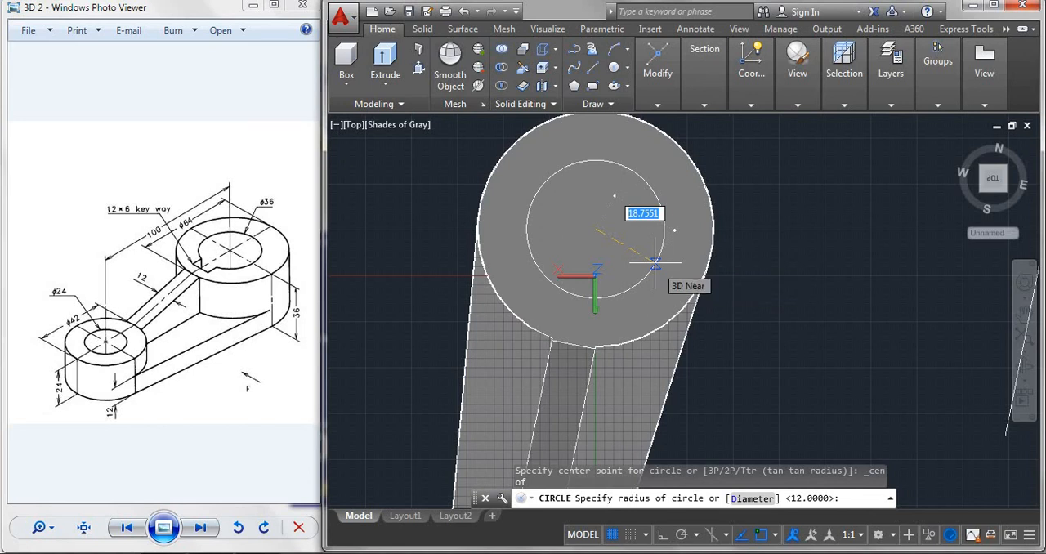
type("23")
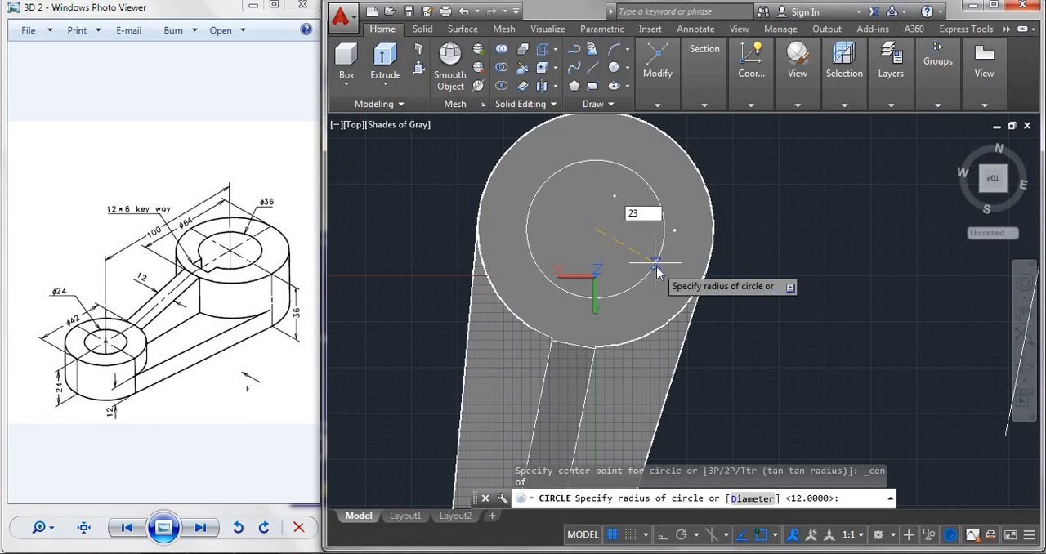
key("Return")
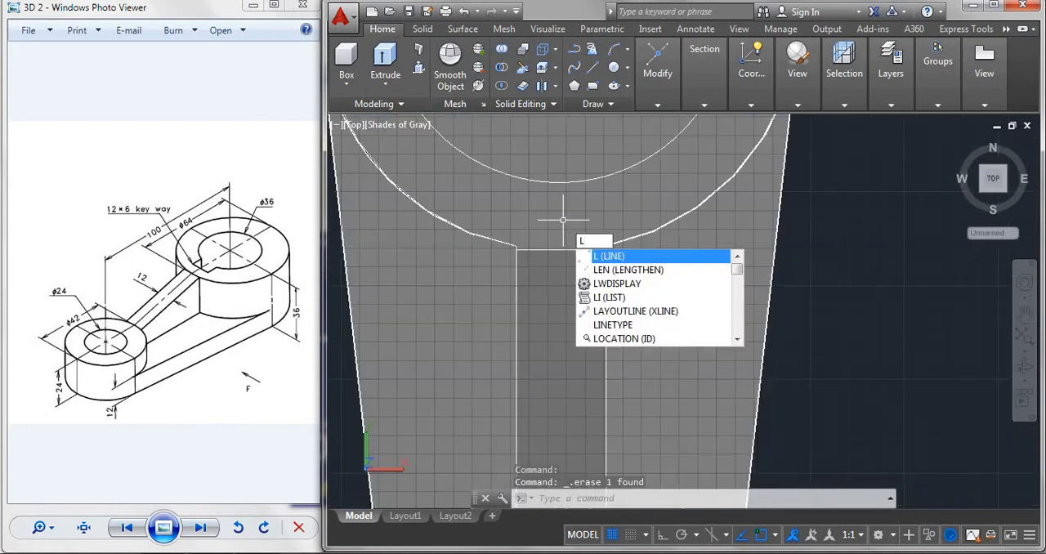
With Ortho on, draw a 6-unit line from the large bore circle's rib-side quadrant toward the rib, and continue 6 units in positive X.
key("Return")
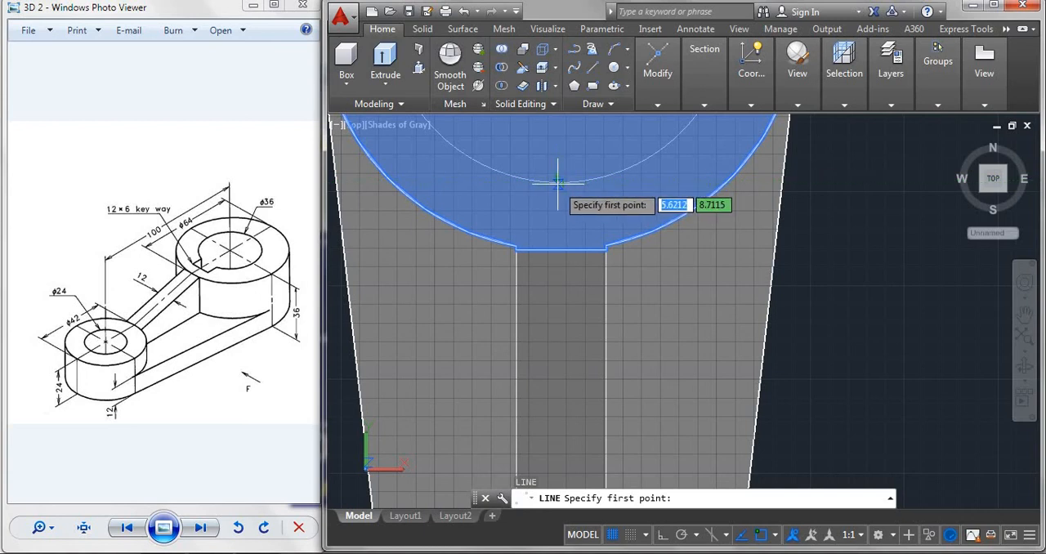
left_click(558, 182)
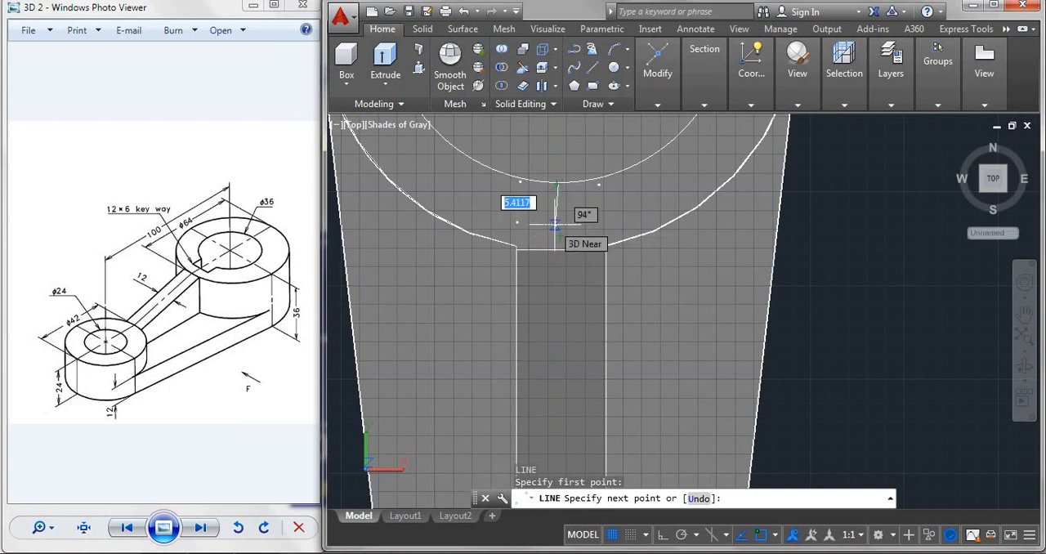
key("F8")
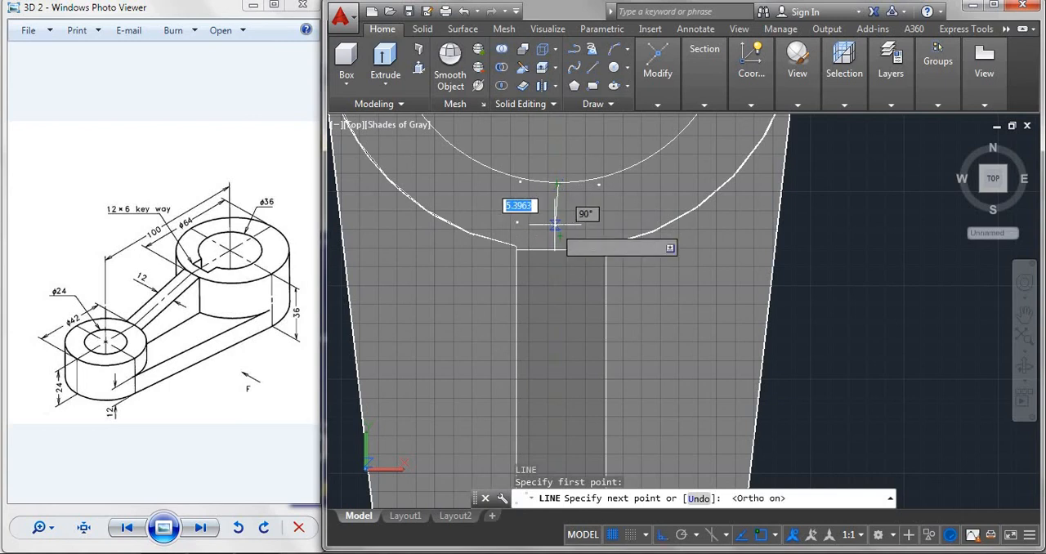
type("6")
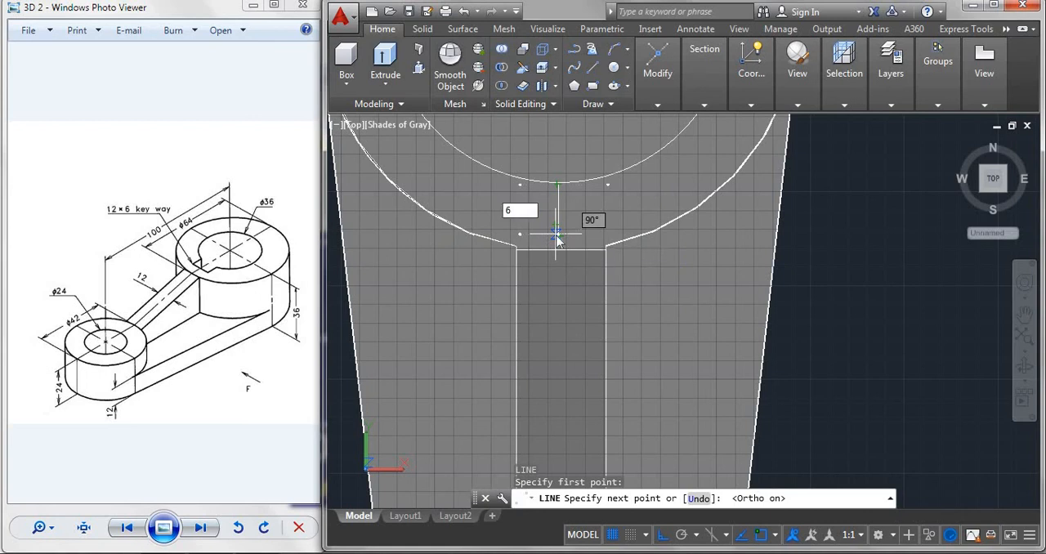
key("Return")
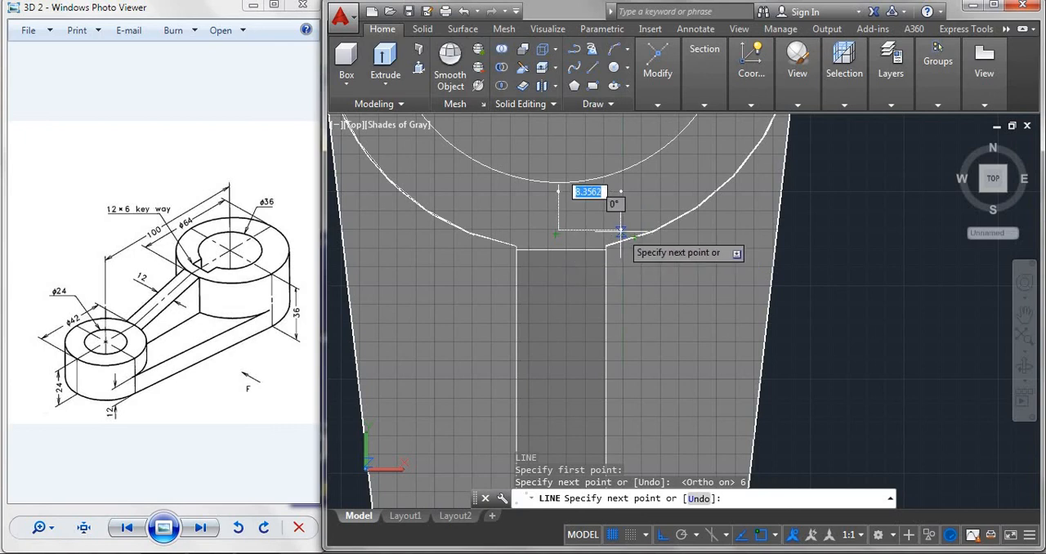
type("6")
key("Return")
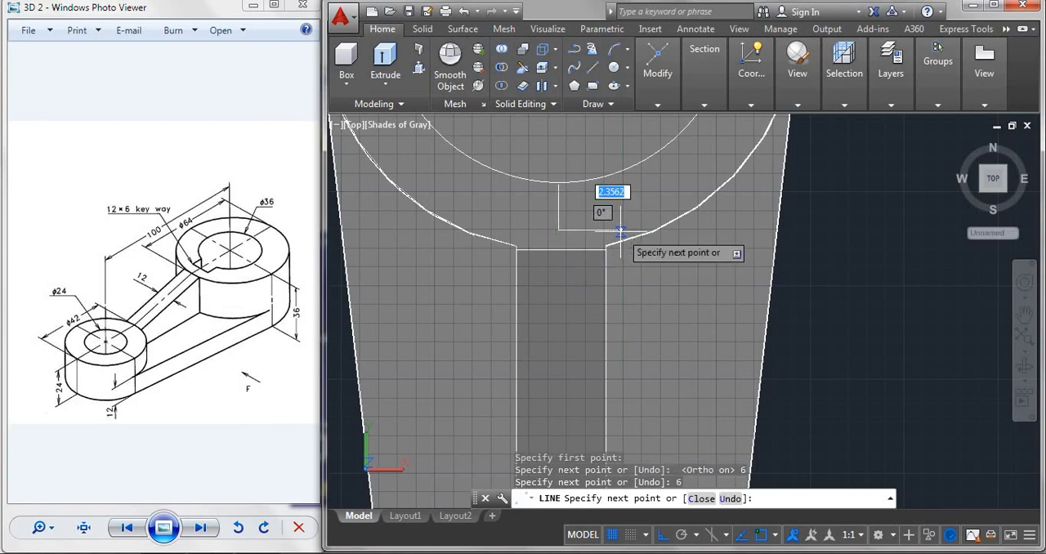
key("Escape")
Complete the 12×6 keyway outline with a 6-unit line in negative X and sides up to the bore circle, trimming the excess.
key("space")
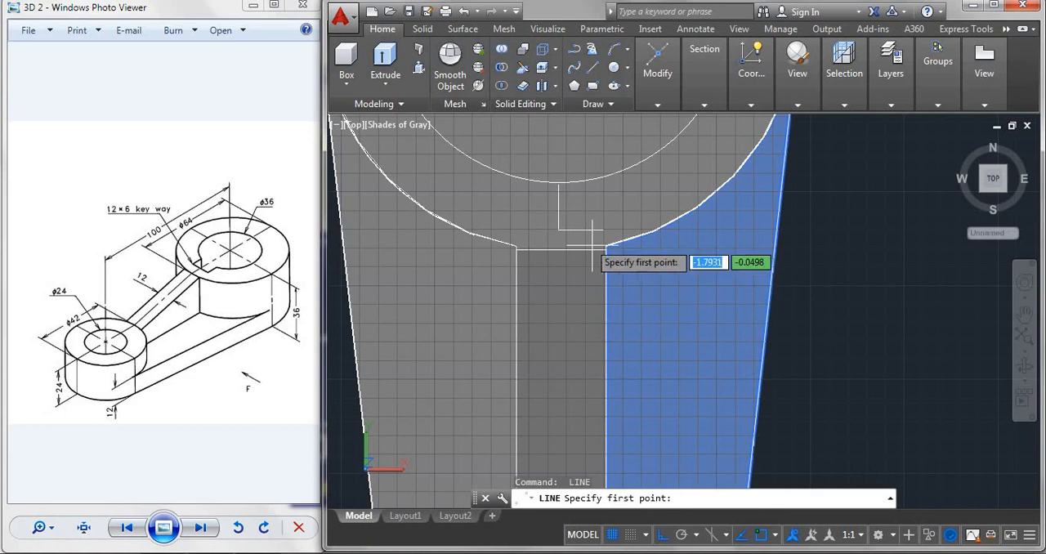
left_click(558, 231)
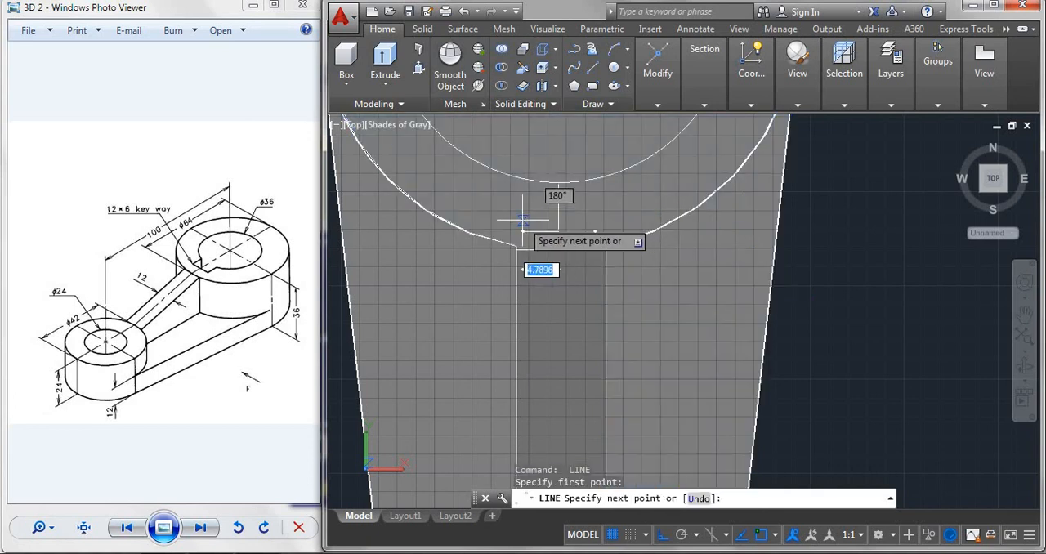
scroll(519, 221, "up", 3)
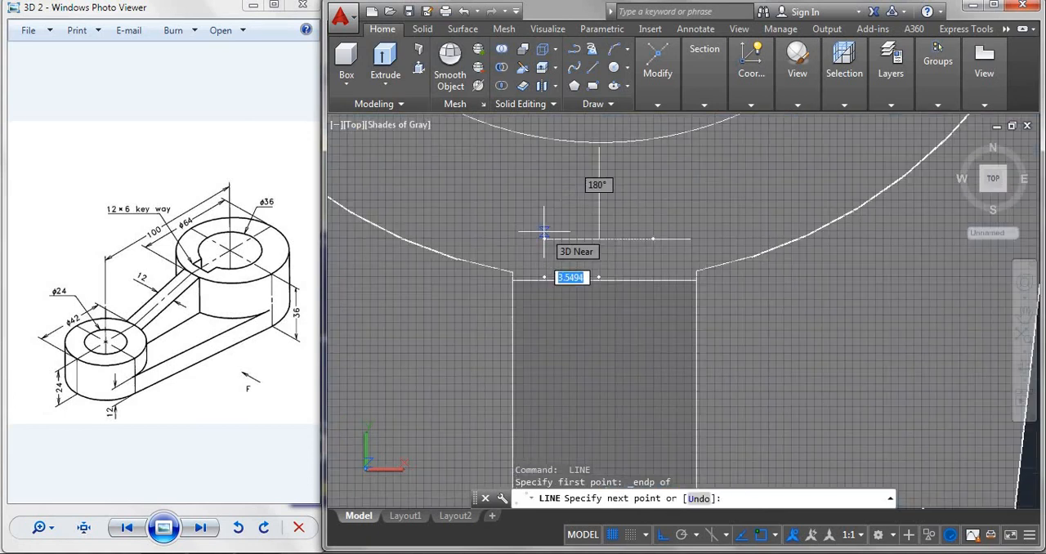
type("6")
key("Return")
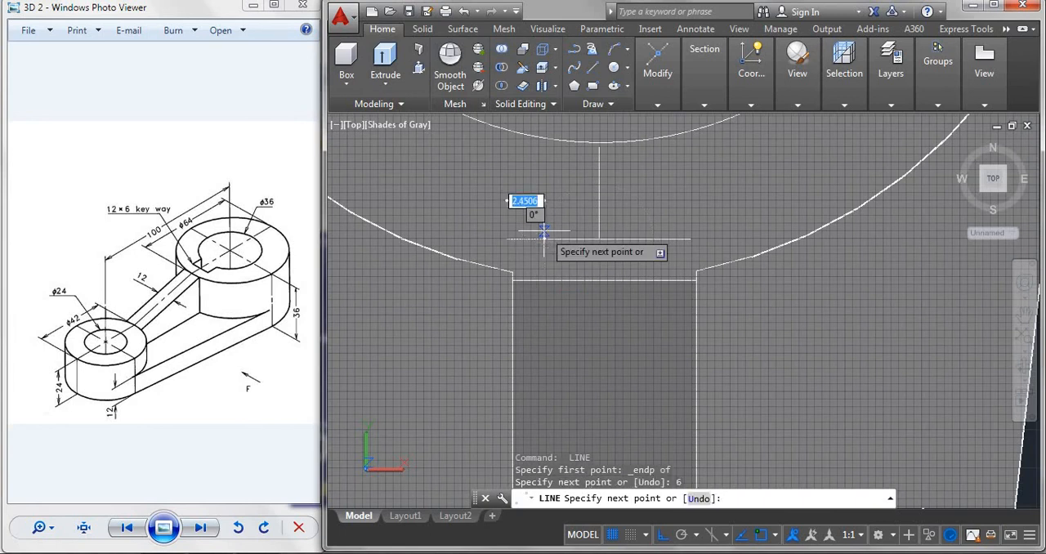
scroll(515, 166, "down", 4)
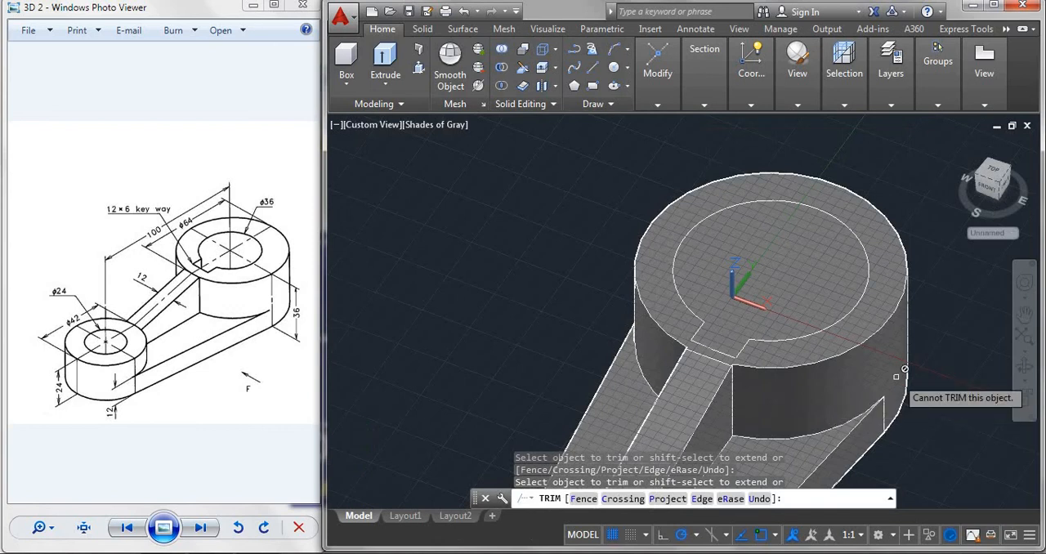
scroll(897, 376, "up", 2)
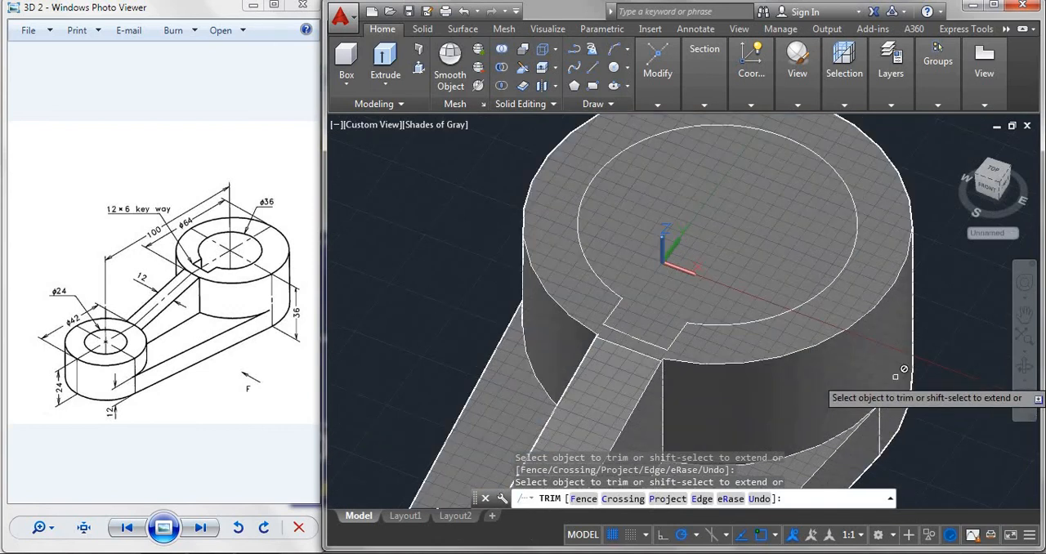
Presspull the combined bore and keyway area down through the large cylinder to cut the keyed hole.
scroll(895, 376, "down", 3)
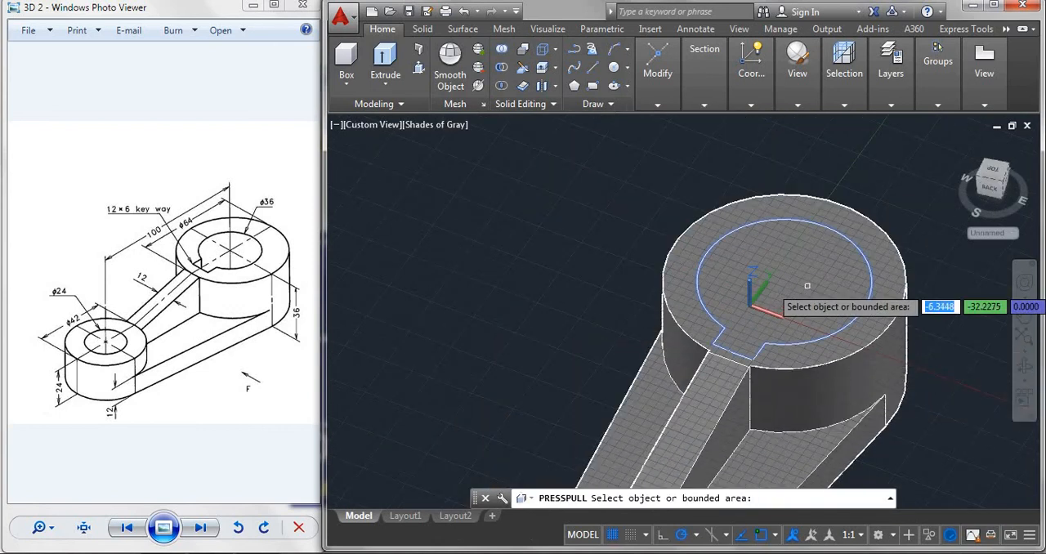
left_click(807, 286)
left_click(937, 458)
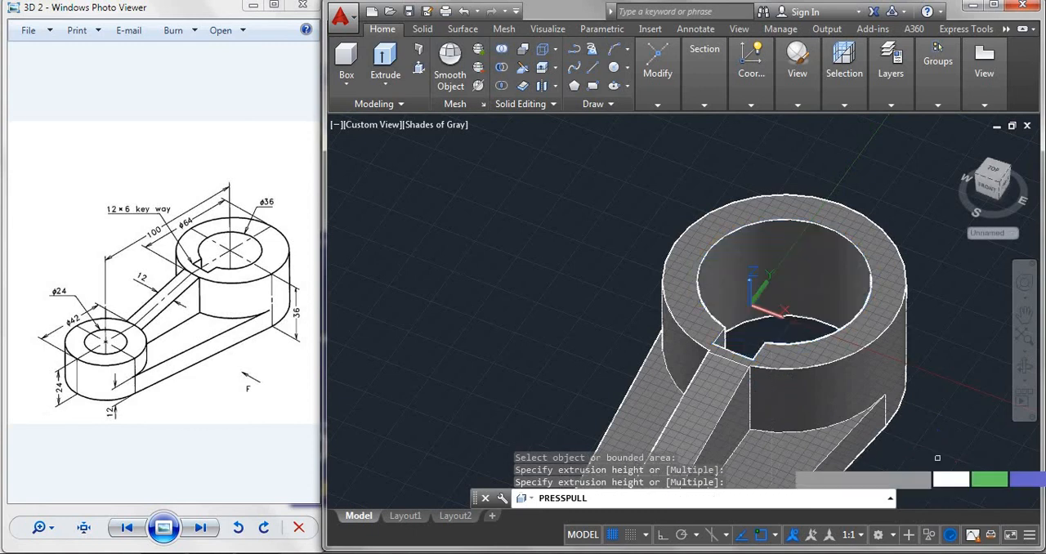
scroll(924, 438, "down", 3)
middle_click_drag(899, 424, 815, 300)
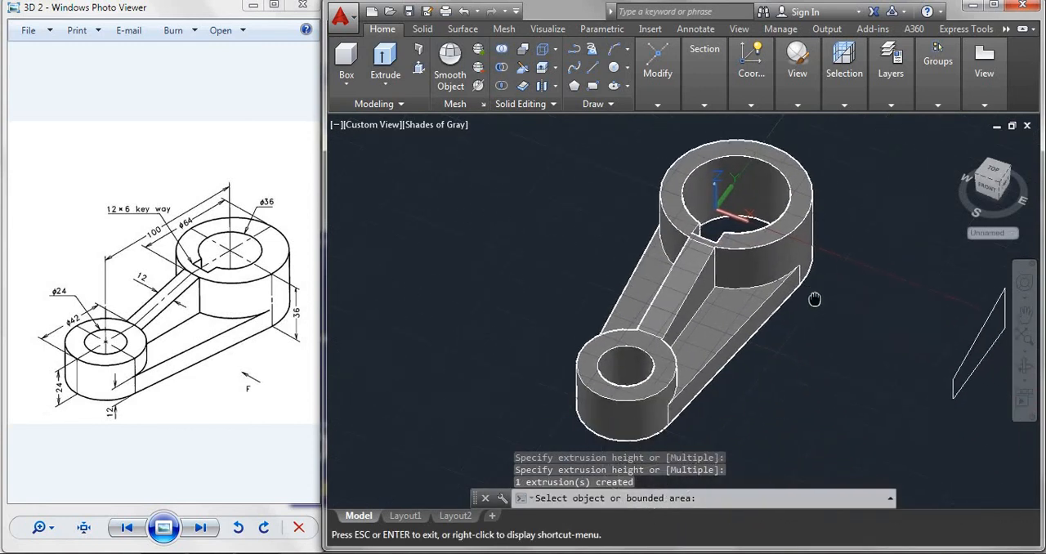
Switch to the SE Isometric view and delete the leftover four-sided rib profile beside the bracket.
left_click(993, 178)
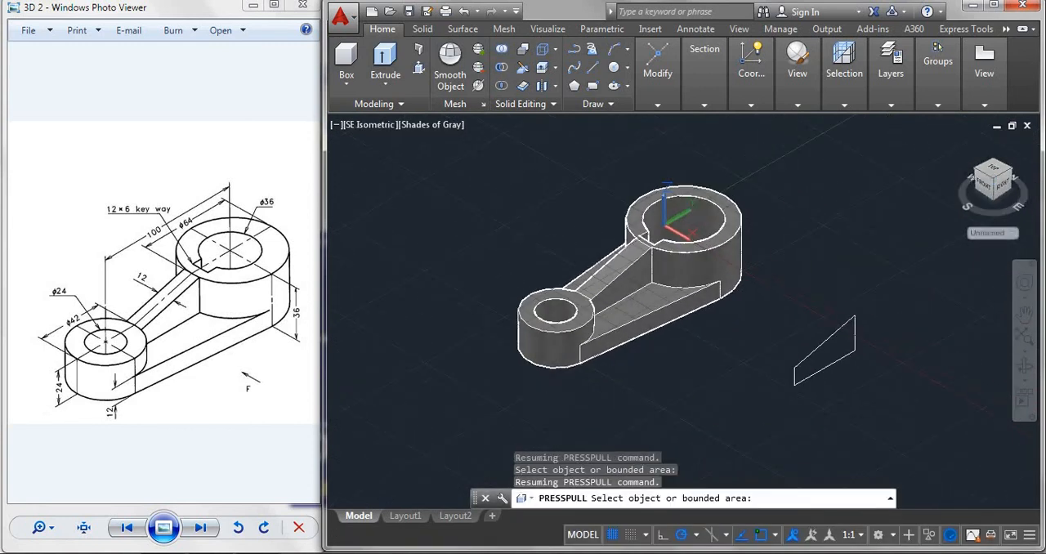
left_click(780, 290)
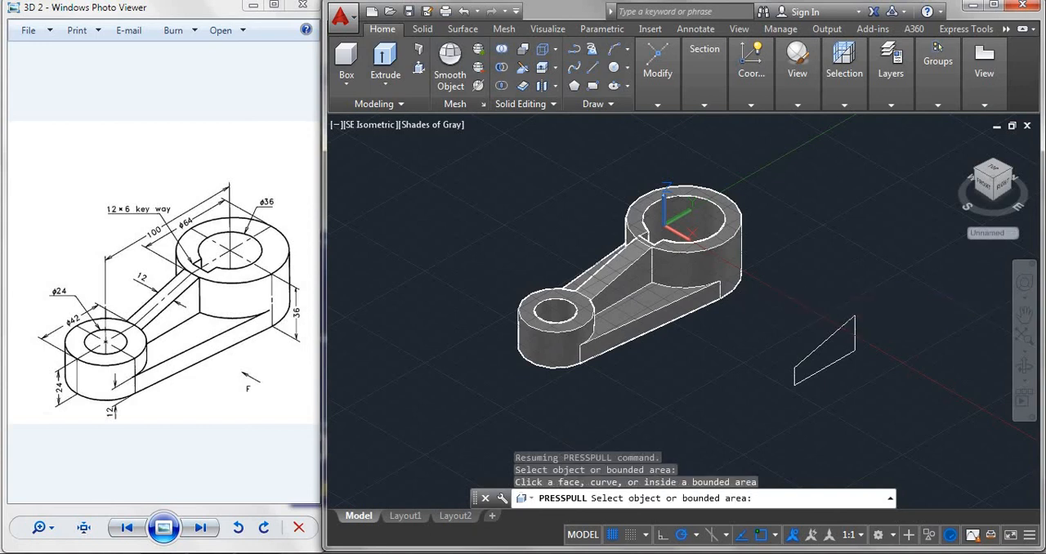
left_click(768, 285)
left_click(884, 456)
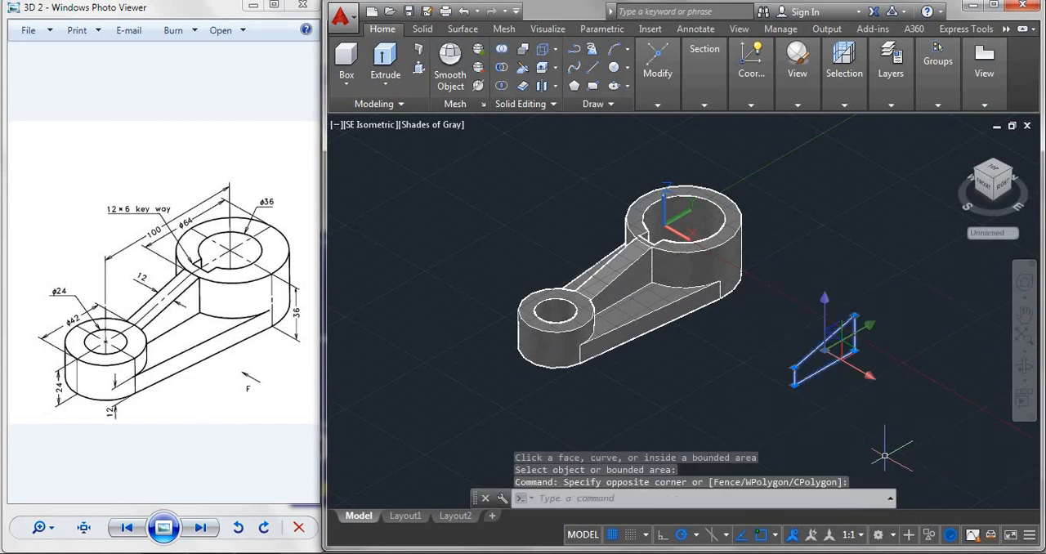
key("Delete")
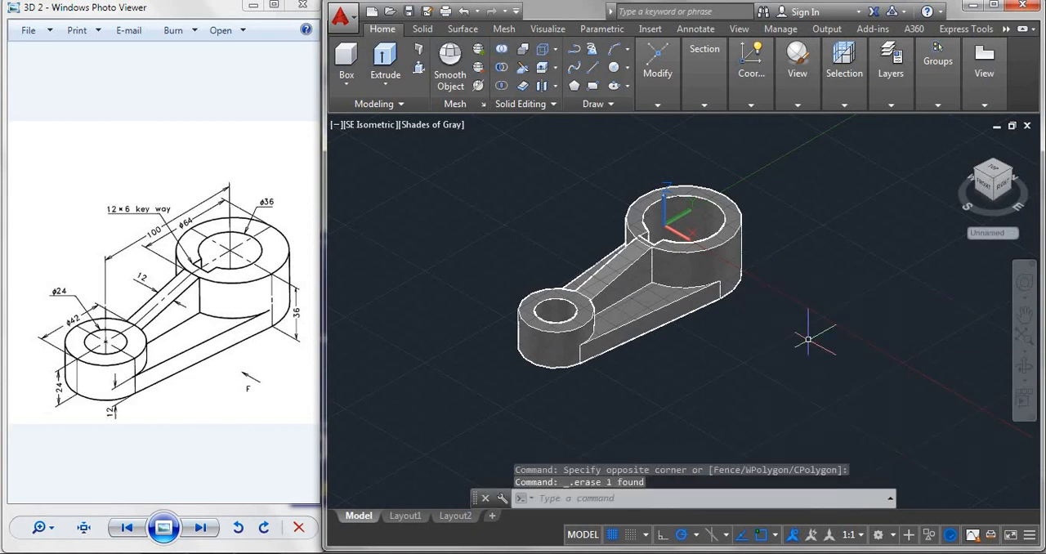